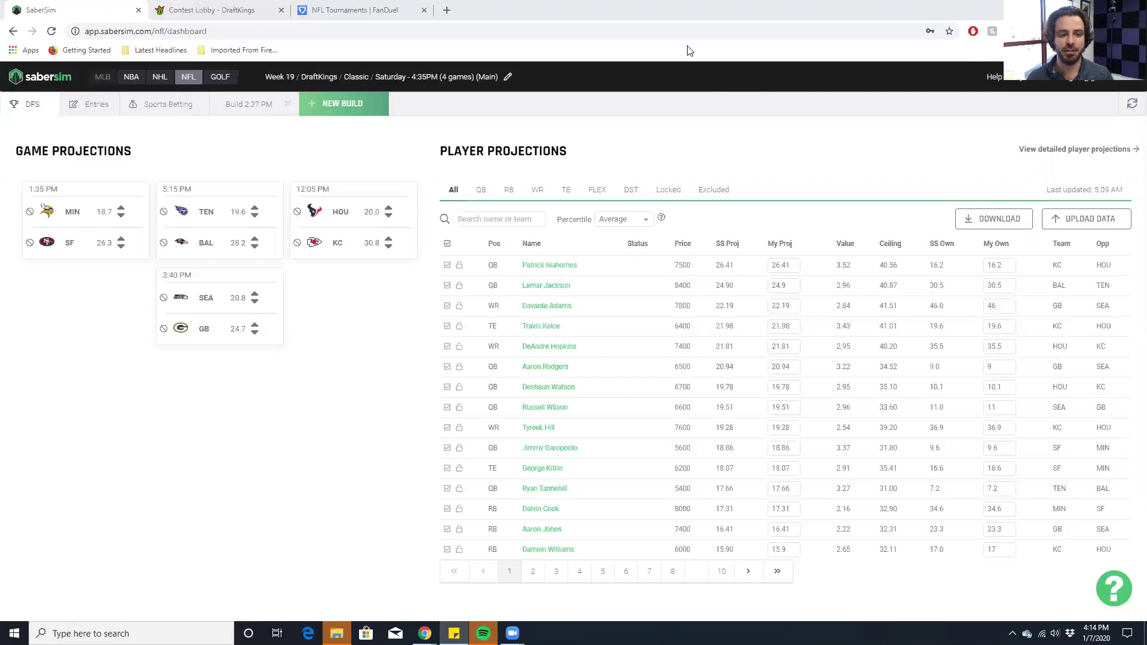
- In DraftKings, review the NFL $200K Fair Catch contest details, then enter its draft page
key("ctrl+Tab")
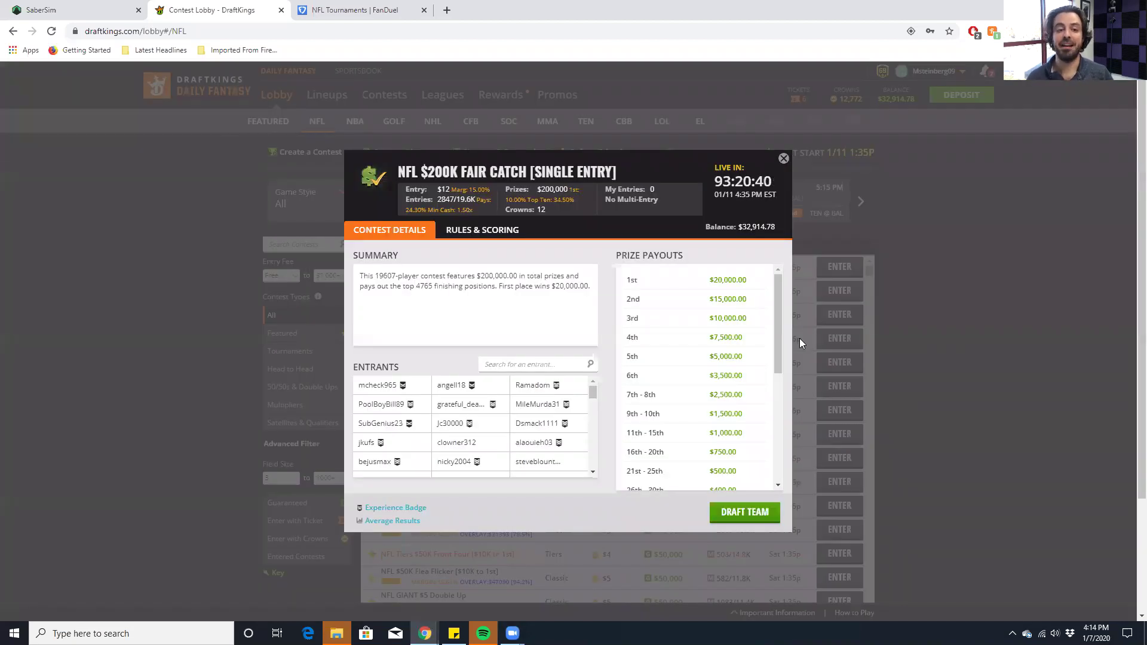
left_click(784, 158)
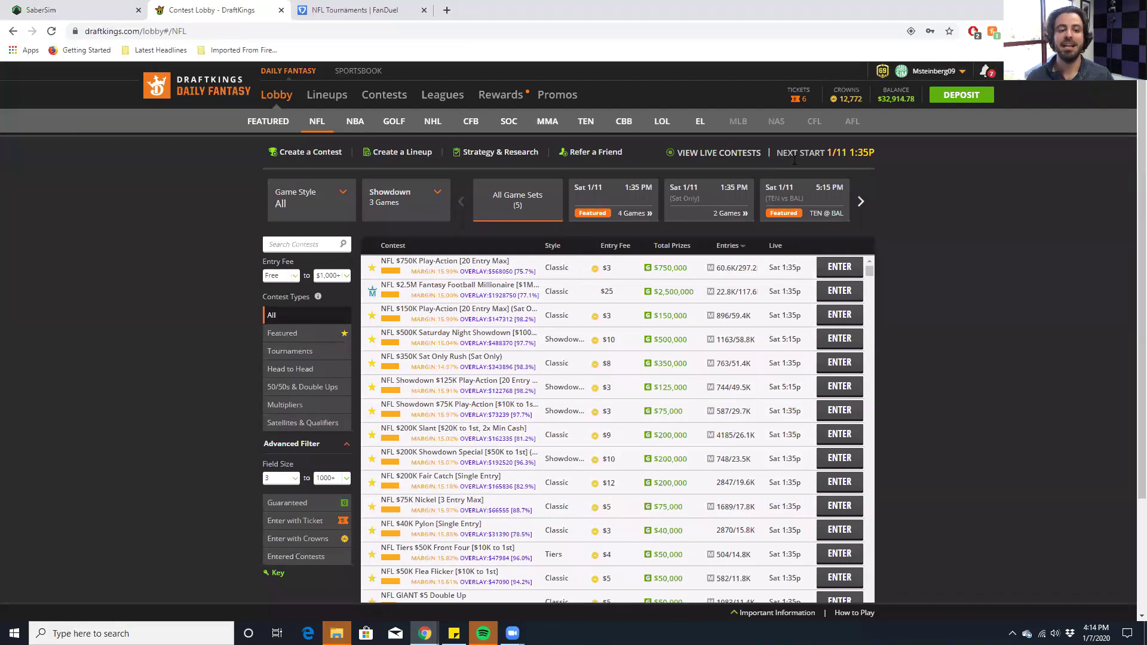
left_click(429, 482)
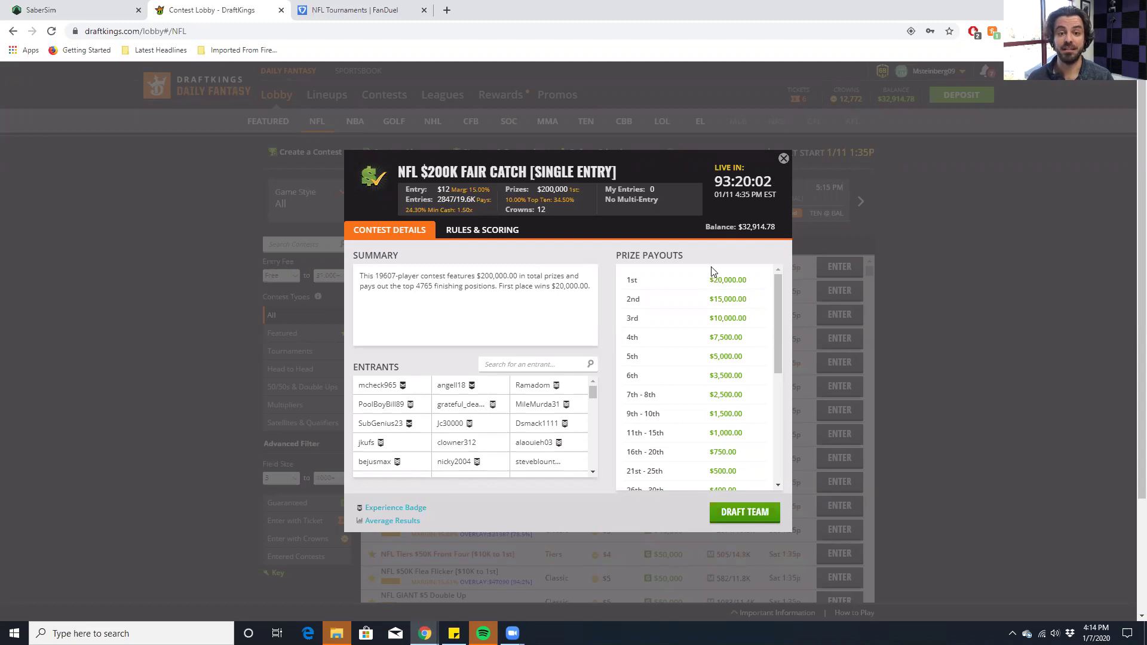
left_click(783, 159)
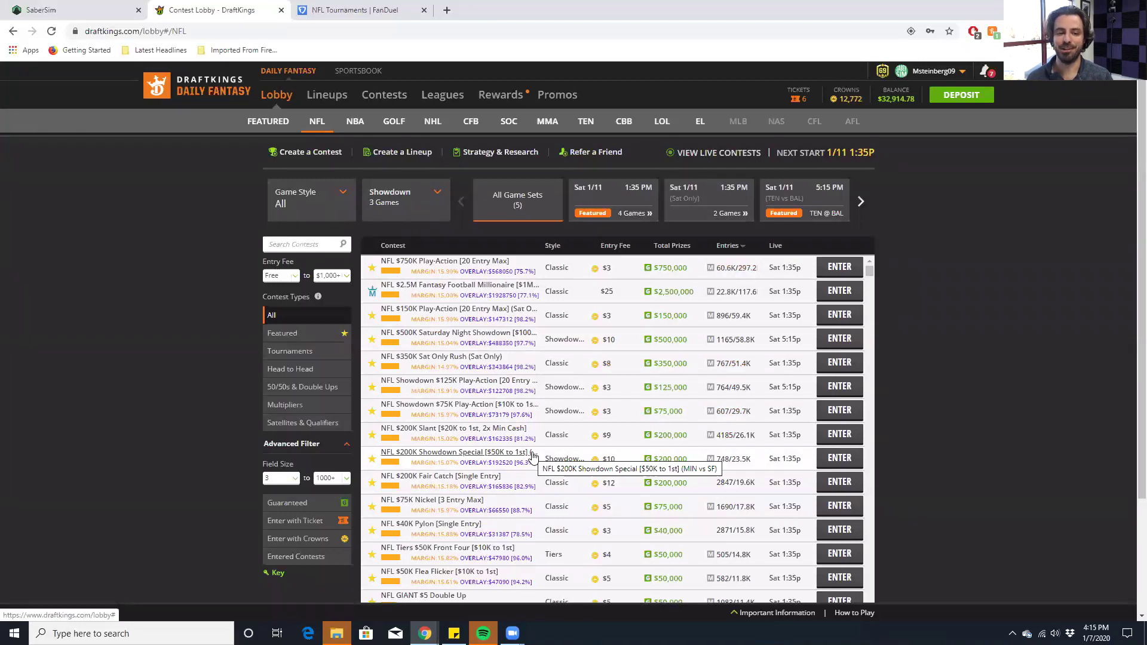
left_click(838, 481)
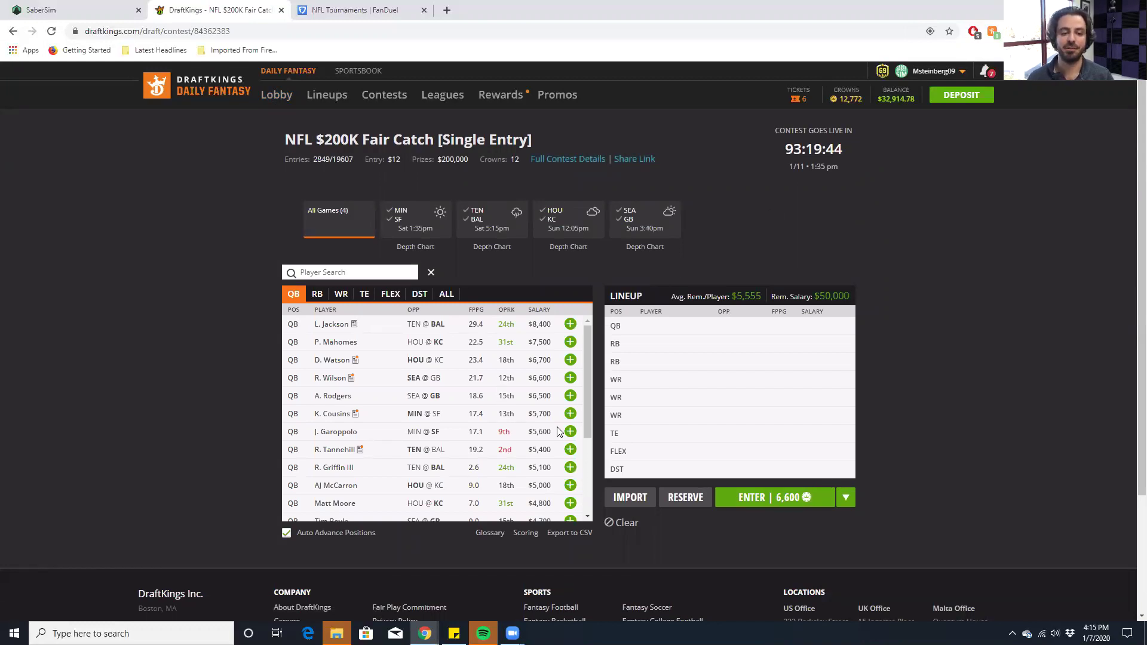
- Draft K. Cousins at QB, T. Lockett and A. Thielen at WR, and J. Hollister at TE
left_click(570, 414)
left_click(345, 295)
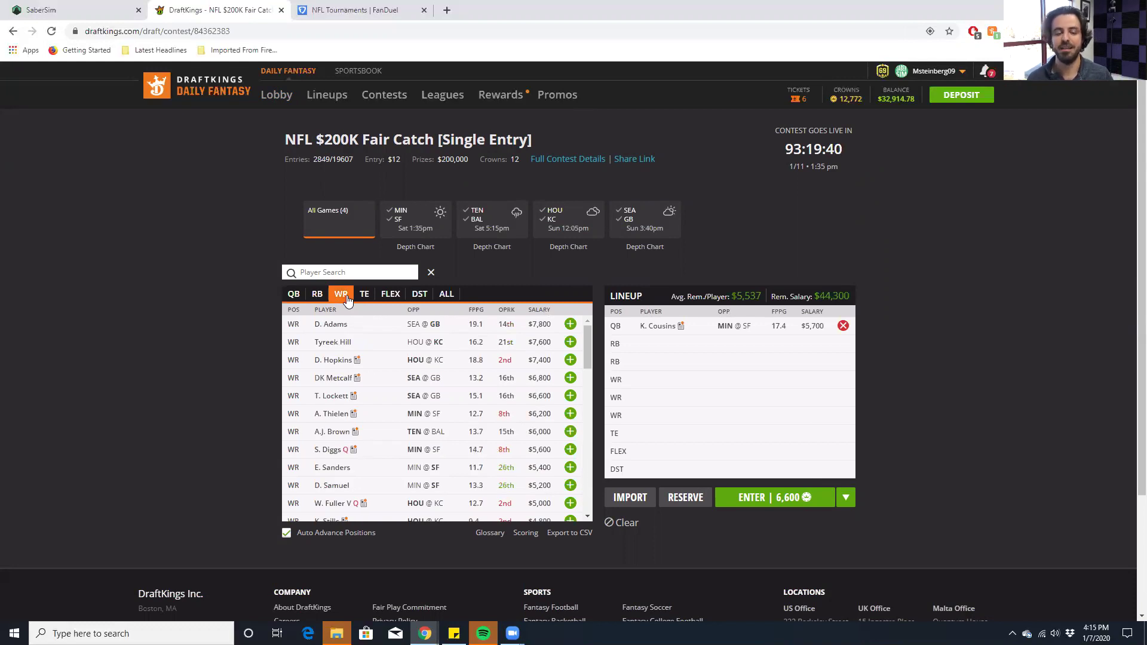
left_click(571, 396)
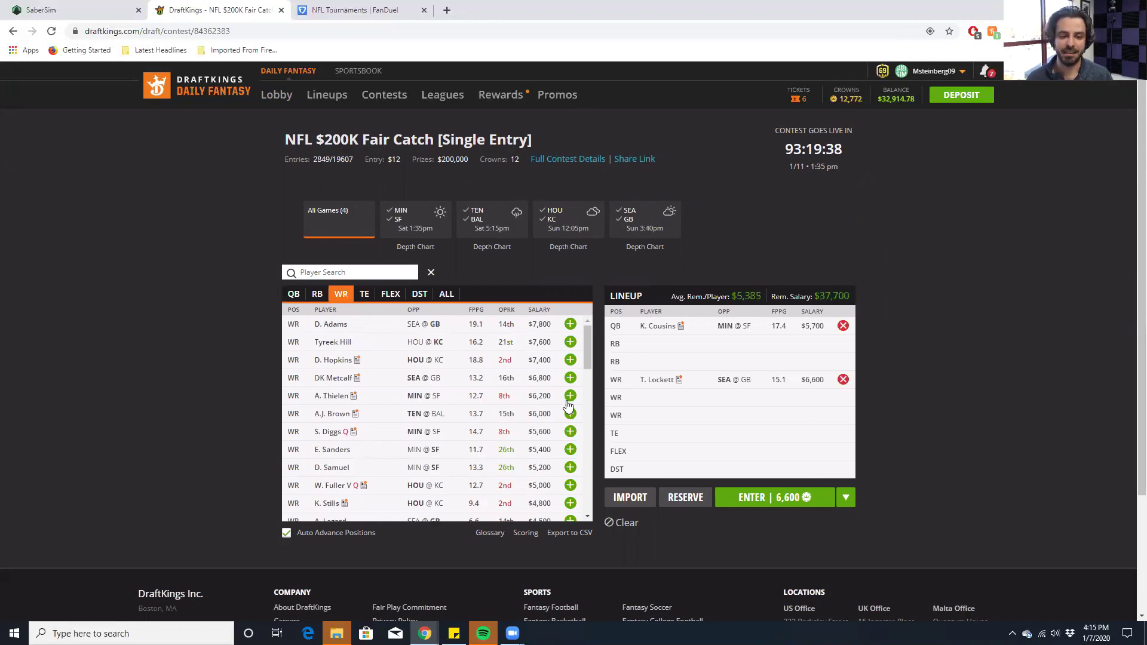
left_click(571, 396)
left_click(365, 294)
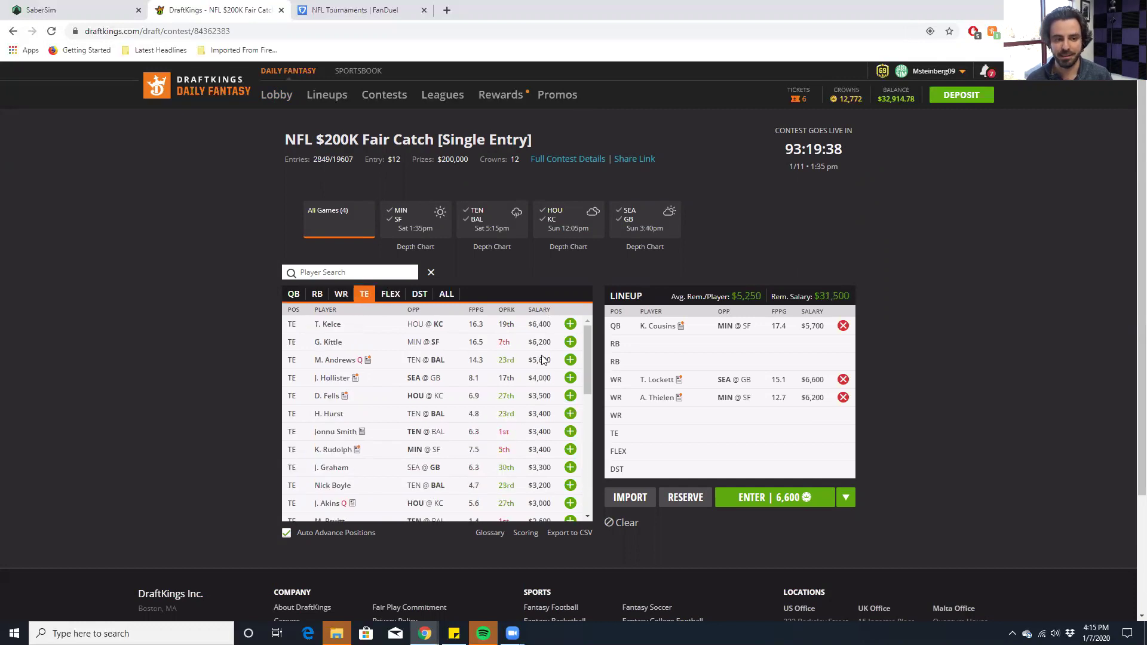
left_click(571, 381)
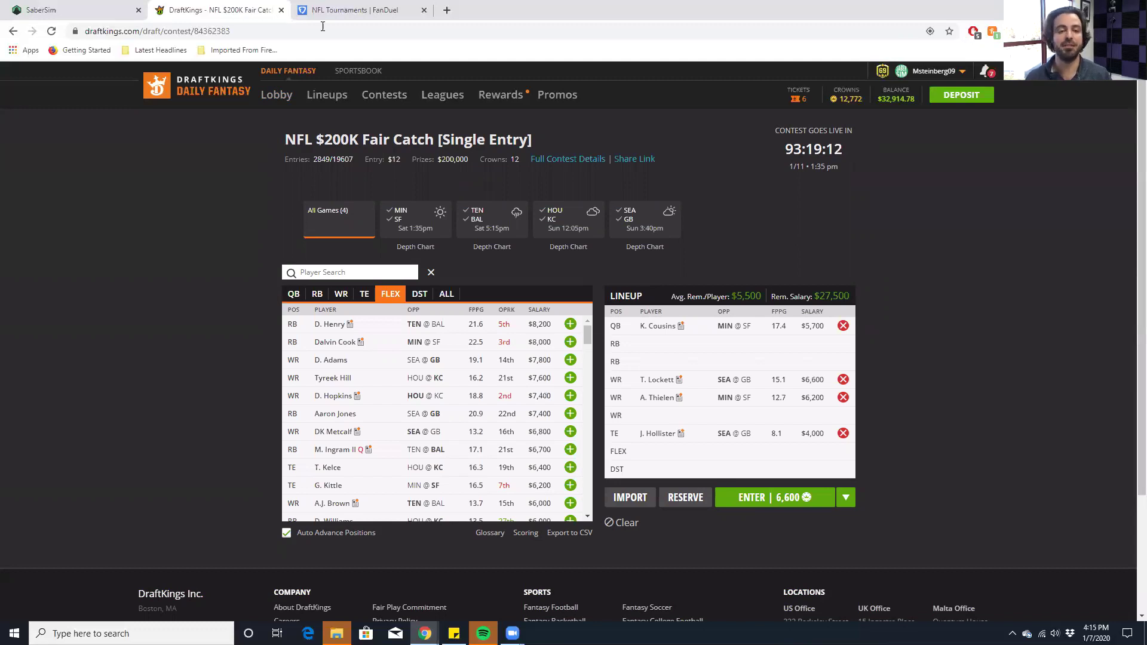
- Check the full contest details, then return to the SaberSim dashboard
left_click(573, 160)
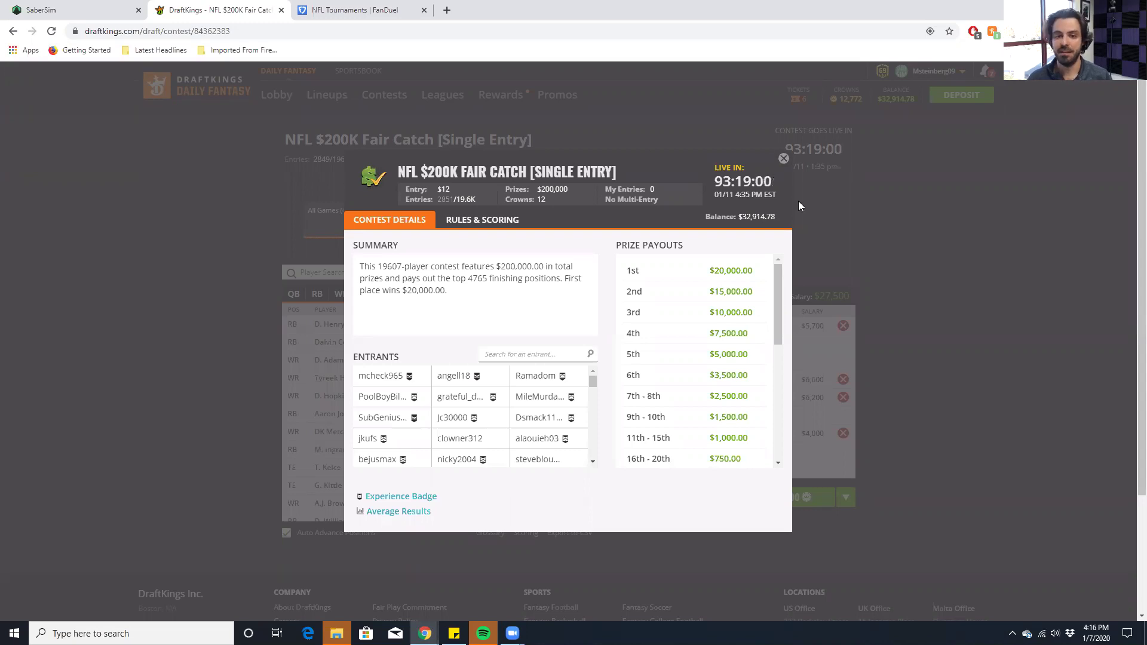
left_click(783, 158)
key("ctrl+1")
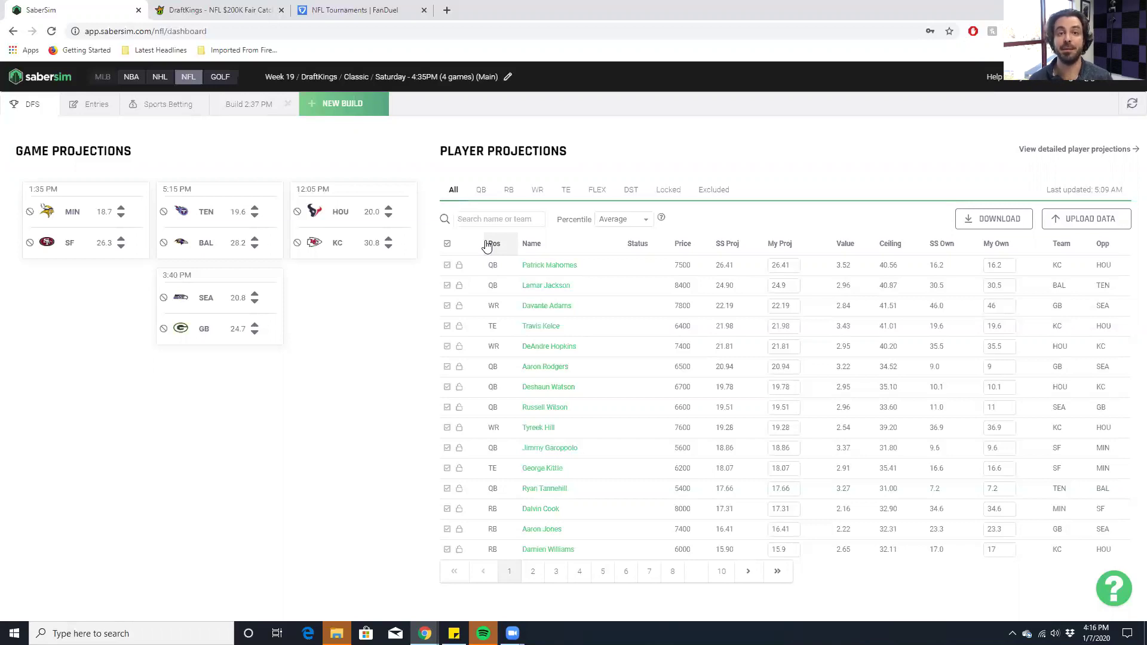
left_click(540, 266)
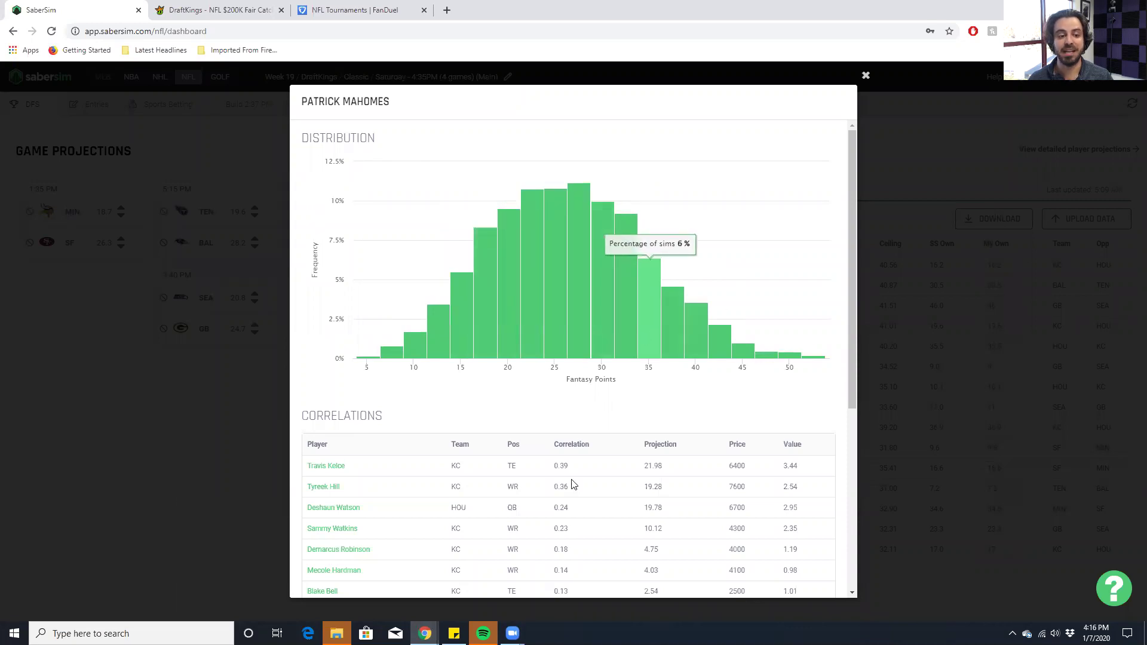
scroll(561, 430, "down", 2)
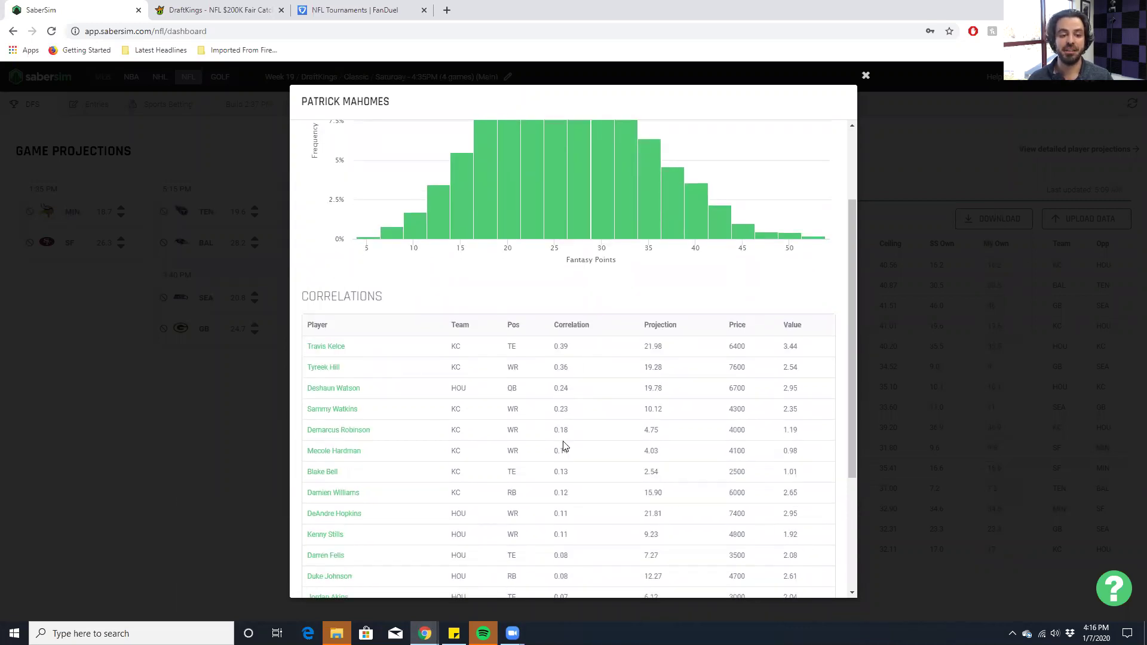
left_click(865, 75)
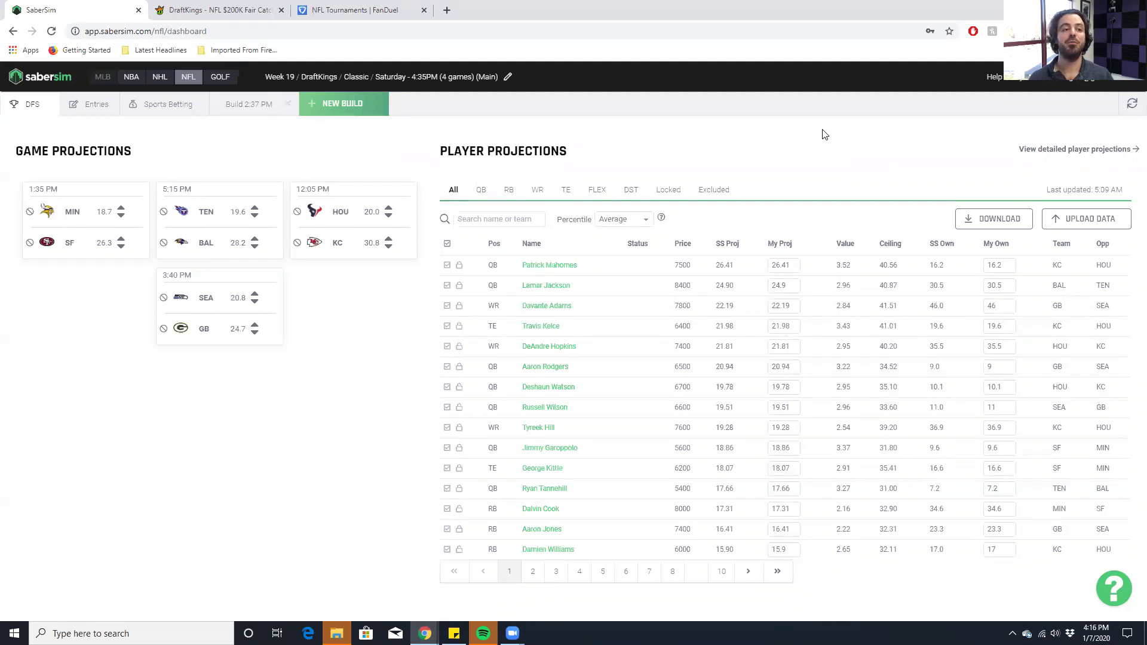
- Delete the Build 2:37 PM build and start a new build
left_click(288, 104)
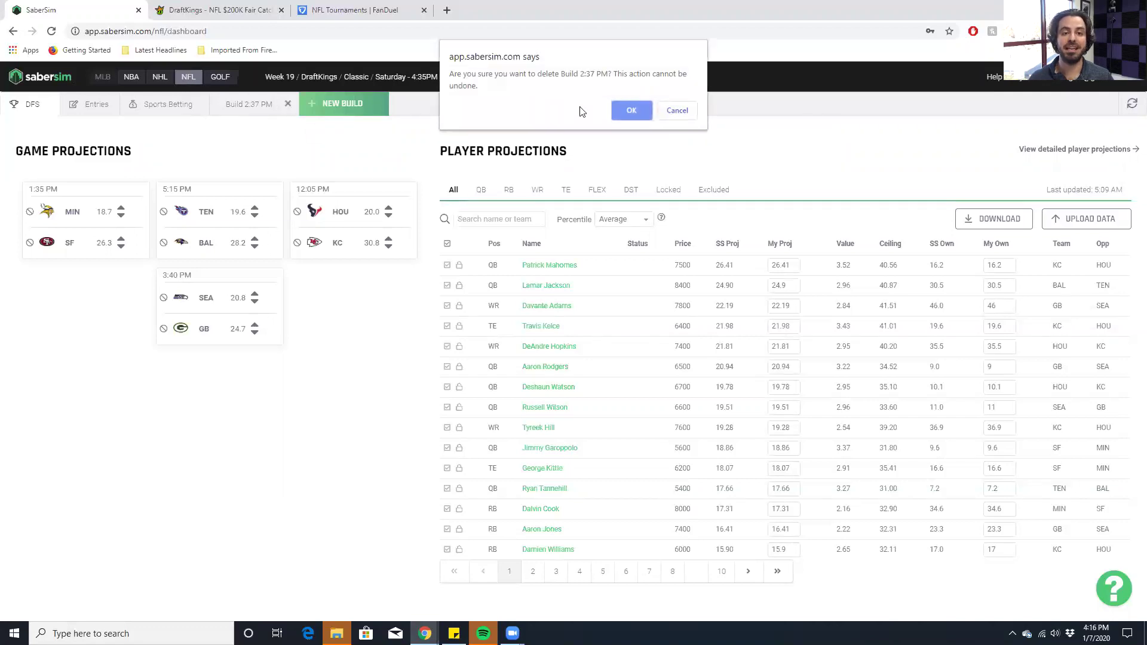
left_click(617, 111)
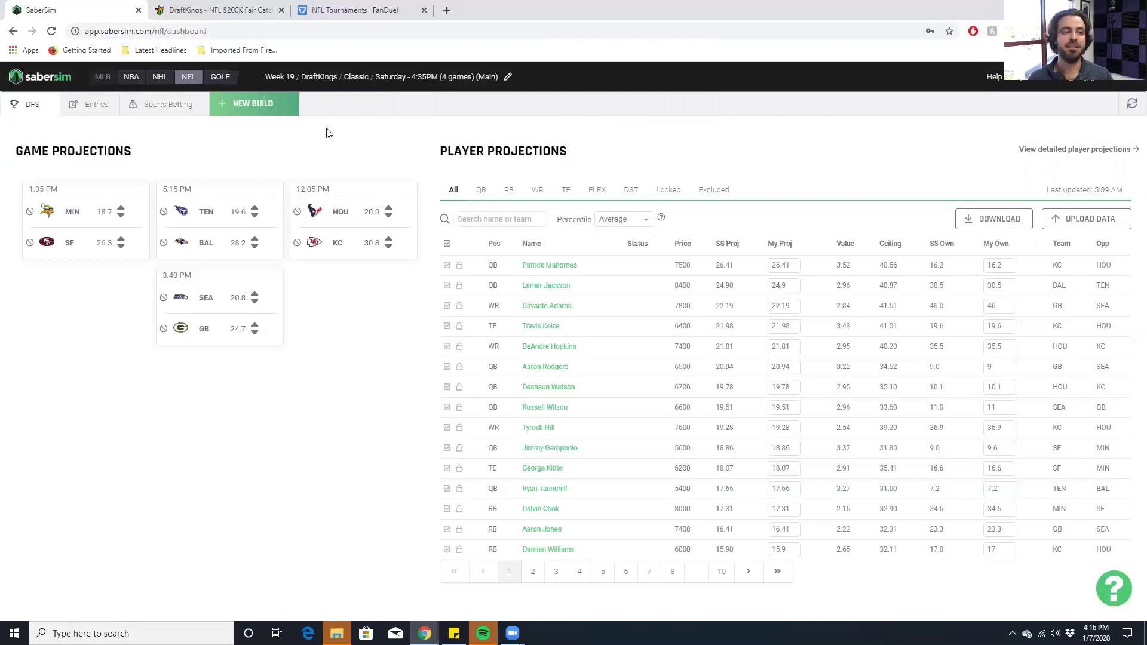
left_click(278, 107)
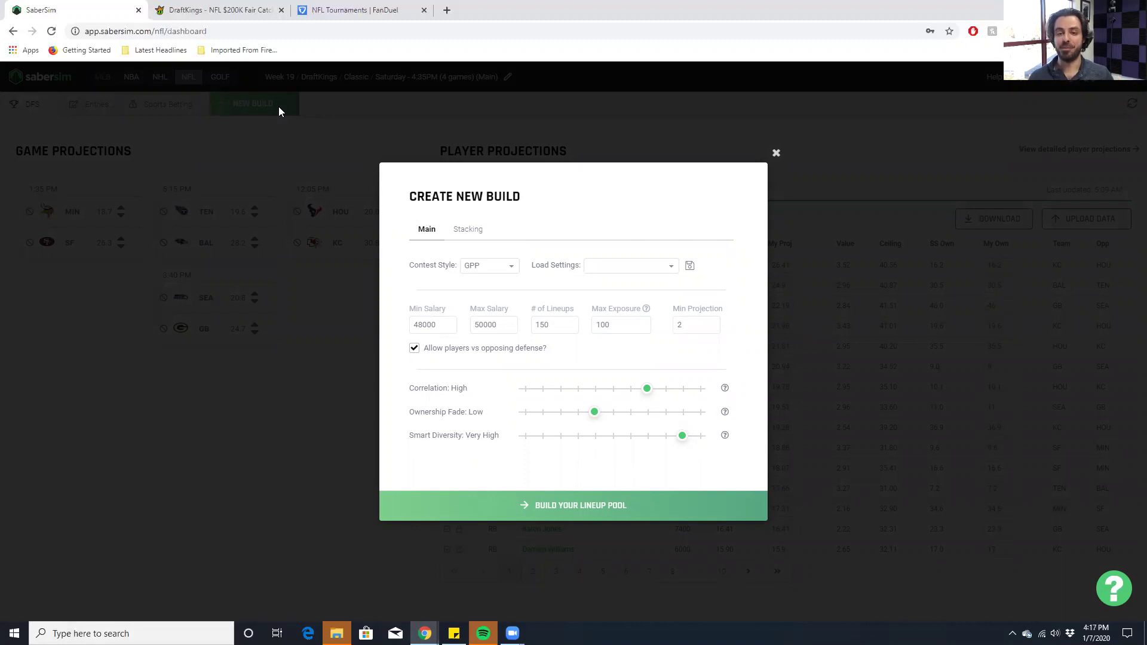
- Reopen the Create New Build dialog and view its Stacking rules
left_click(776, 153)
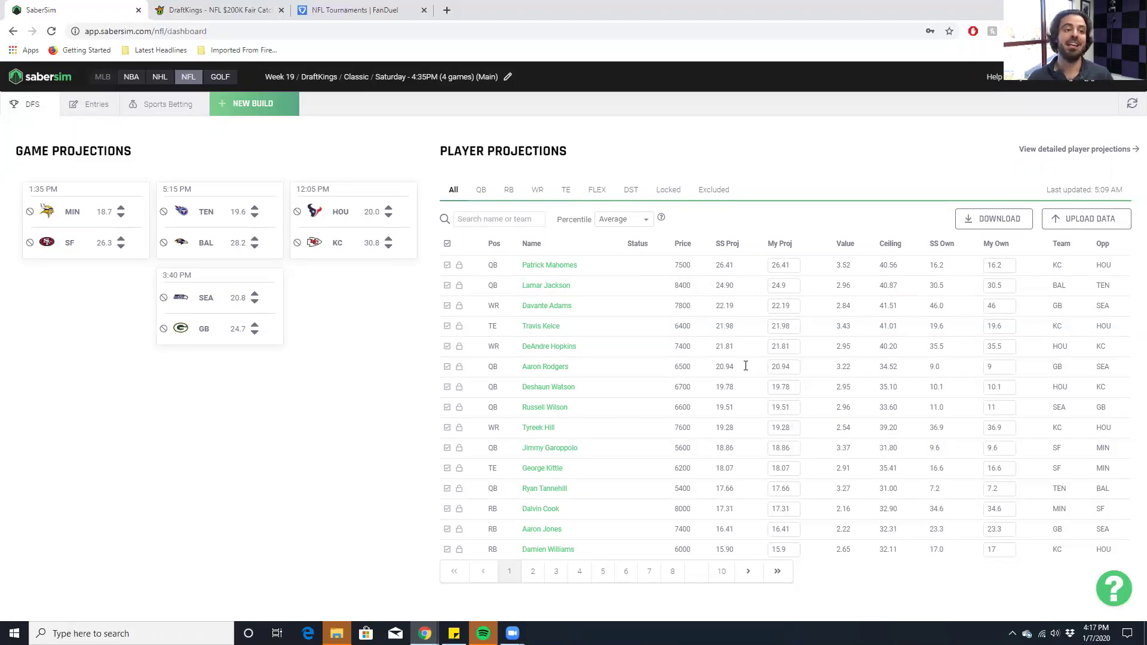
left_click(253, 103)
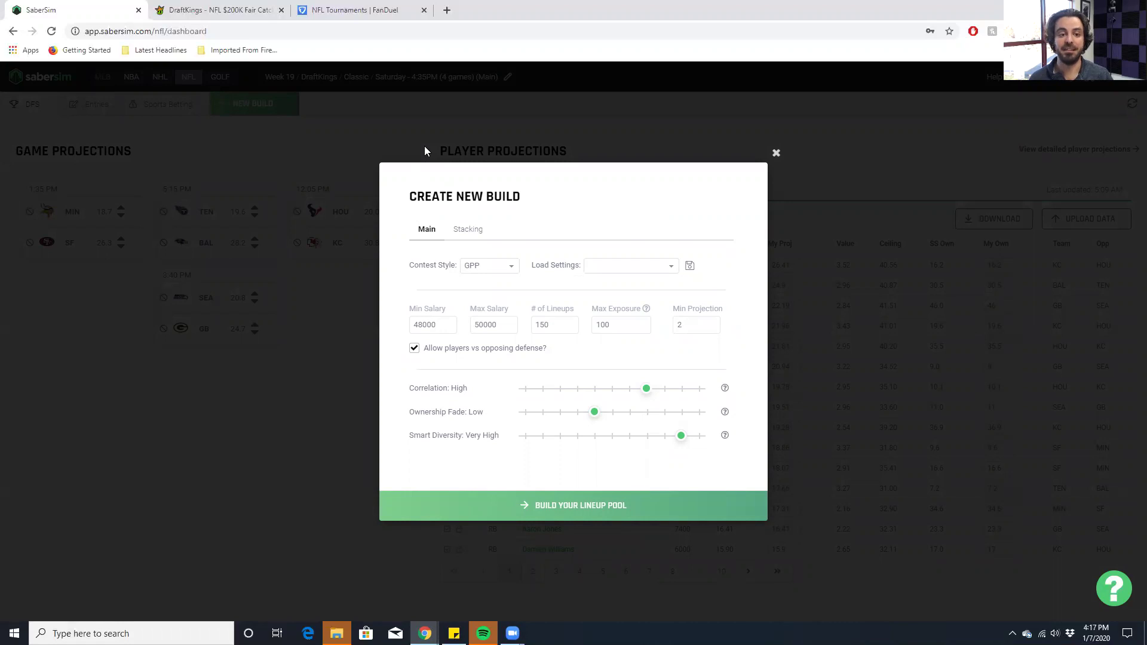
left_click(467, 228)
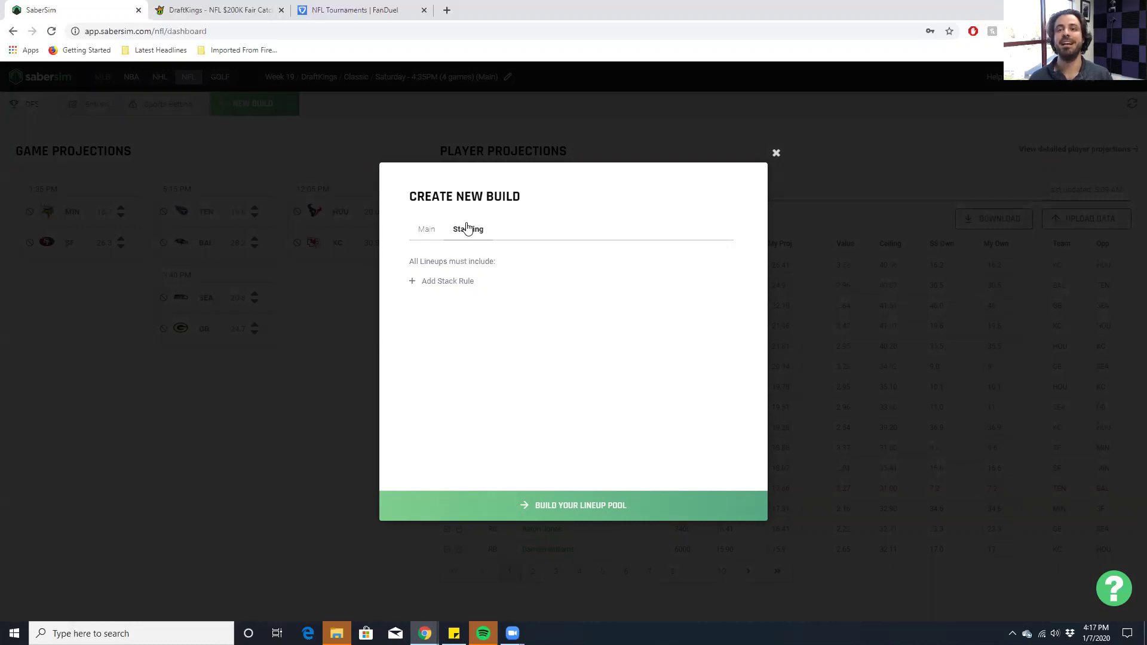
- Return the new build dialog to its Main settings showing GPP, 150 lineups and 48000–50000 salary
left_click(431, 233)
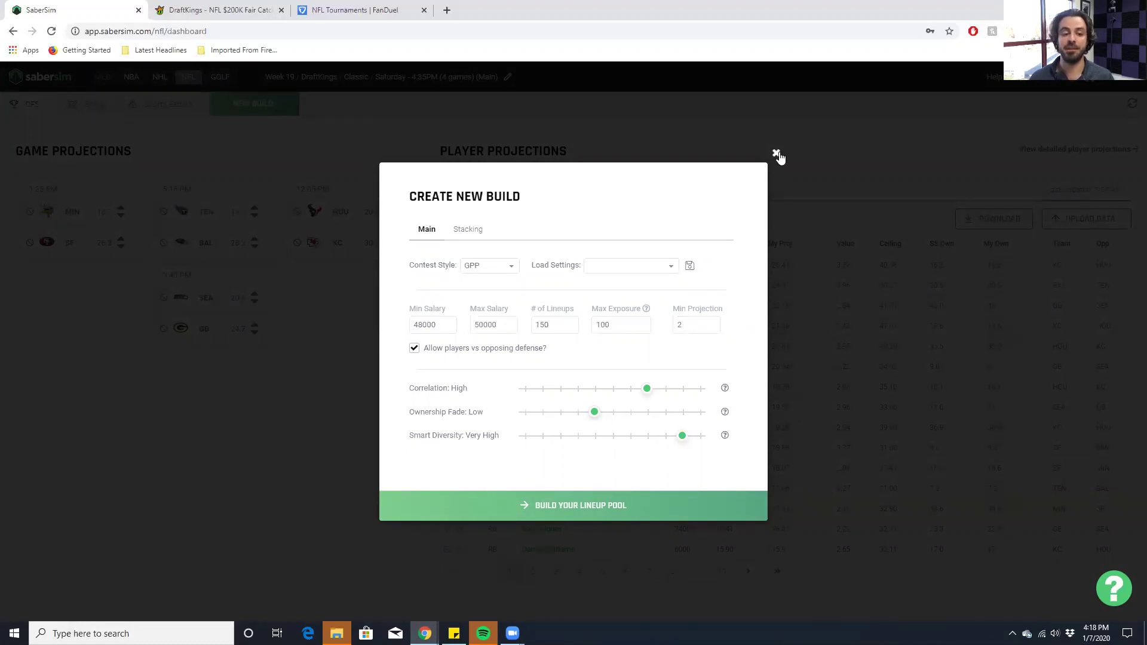
- Close the build dialog, check Davante Adams' projection details, then reopen Create New Build
left_click(777, 155)
left_click(536, 306)
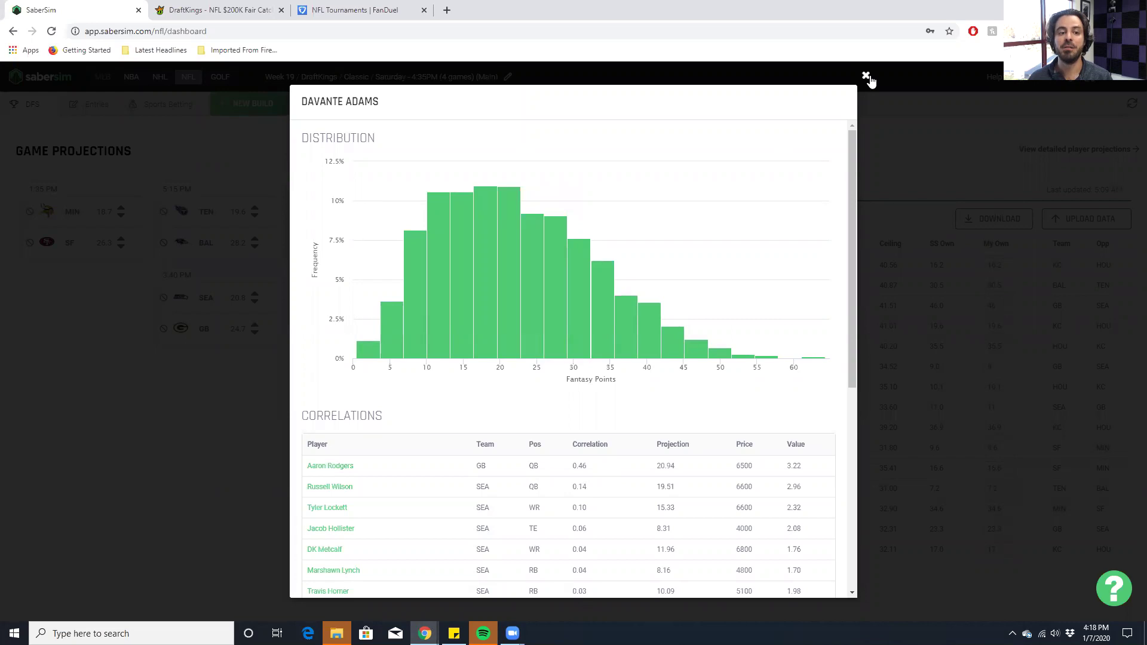
left_click(867, 77)
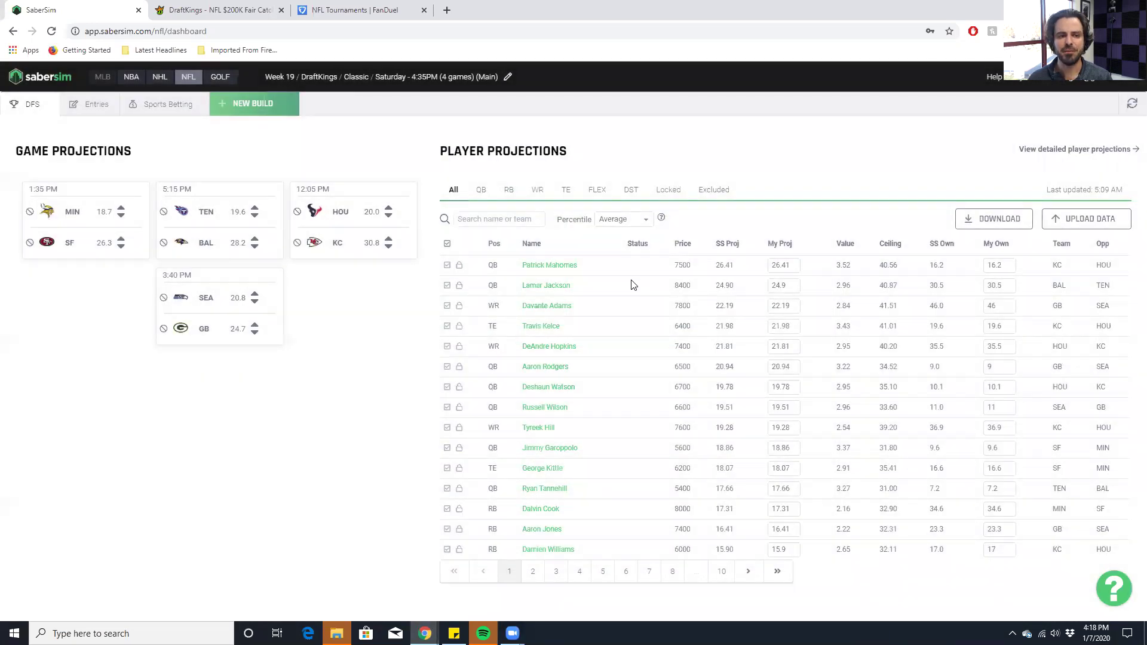
left_click(258, 106)
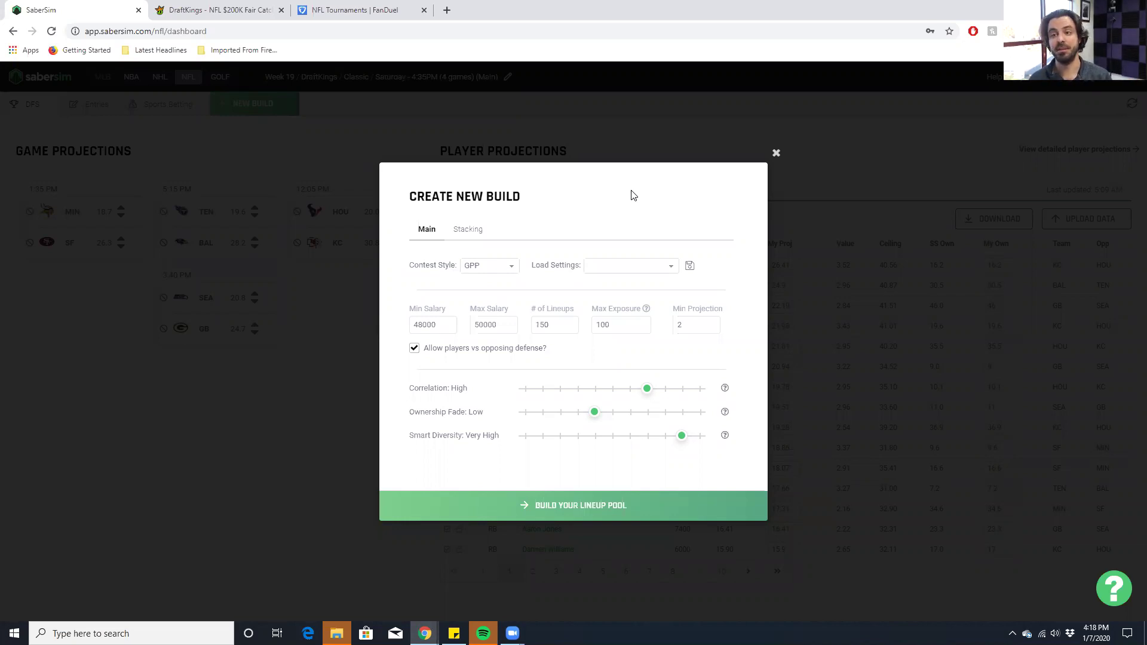
- Load Large Slate Default and set Correlation High, Ownership Fade Moderate, Smart Diversity High
left_click(610, 267)
left_click(616, 305)
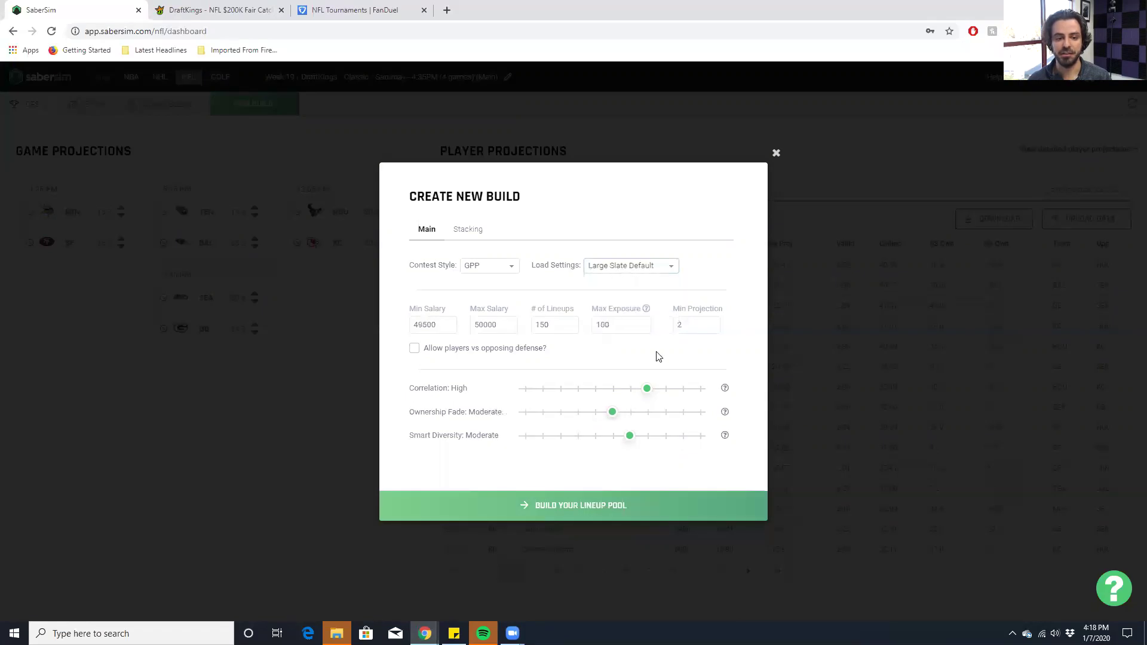
left_click_drag(633, 437, 681, 433)
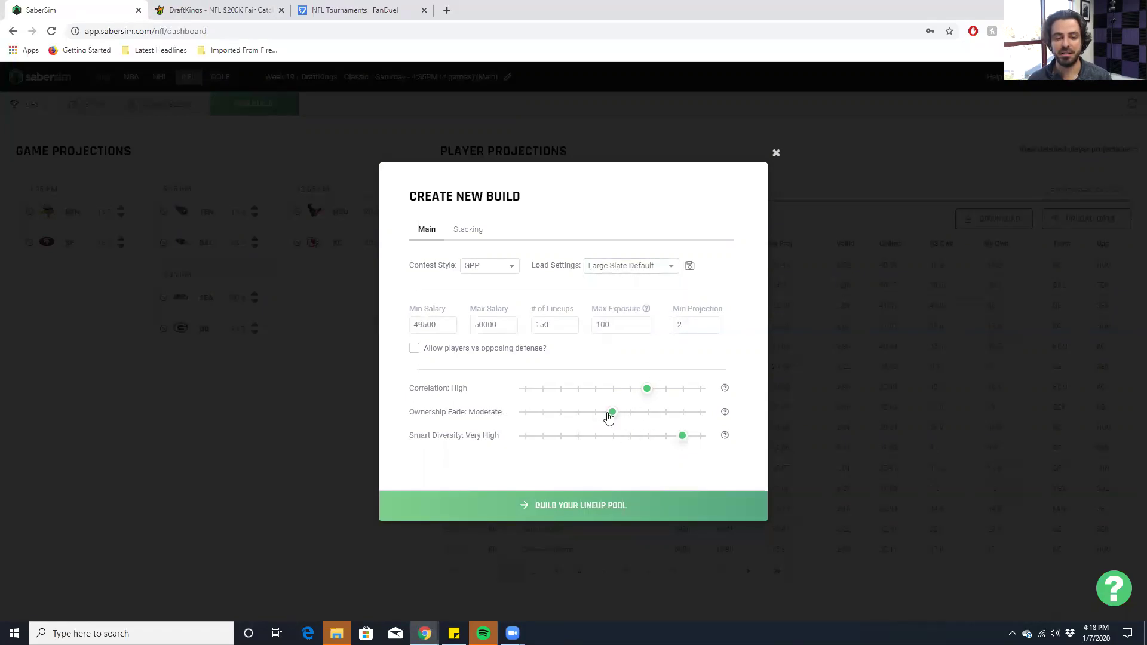
left_click_drag(611, 412, 594, 412)
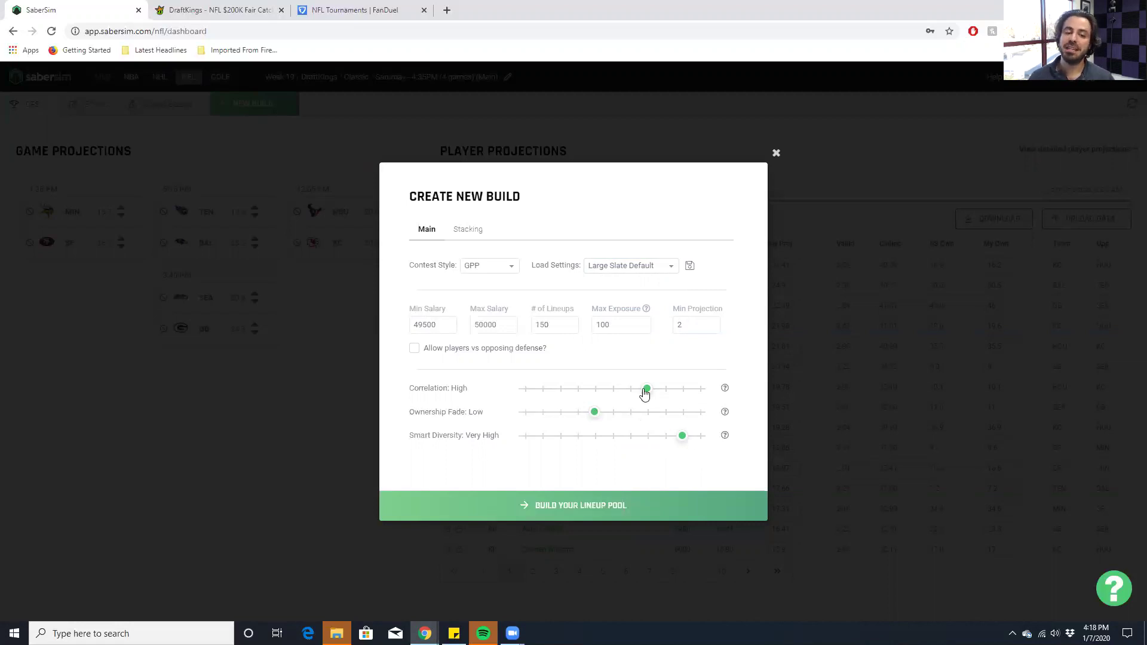
left_click_drag(648, 388, 563, 414)
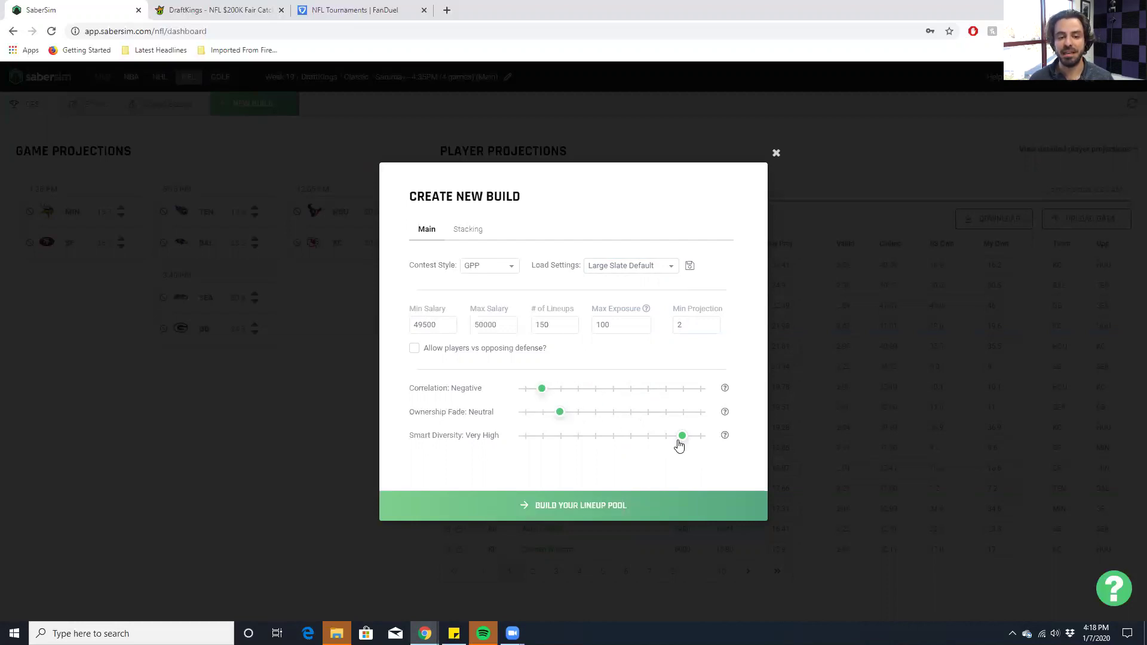
left_click_drag(681, 439, 568, 443)
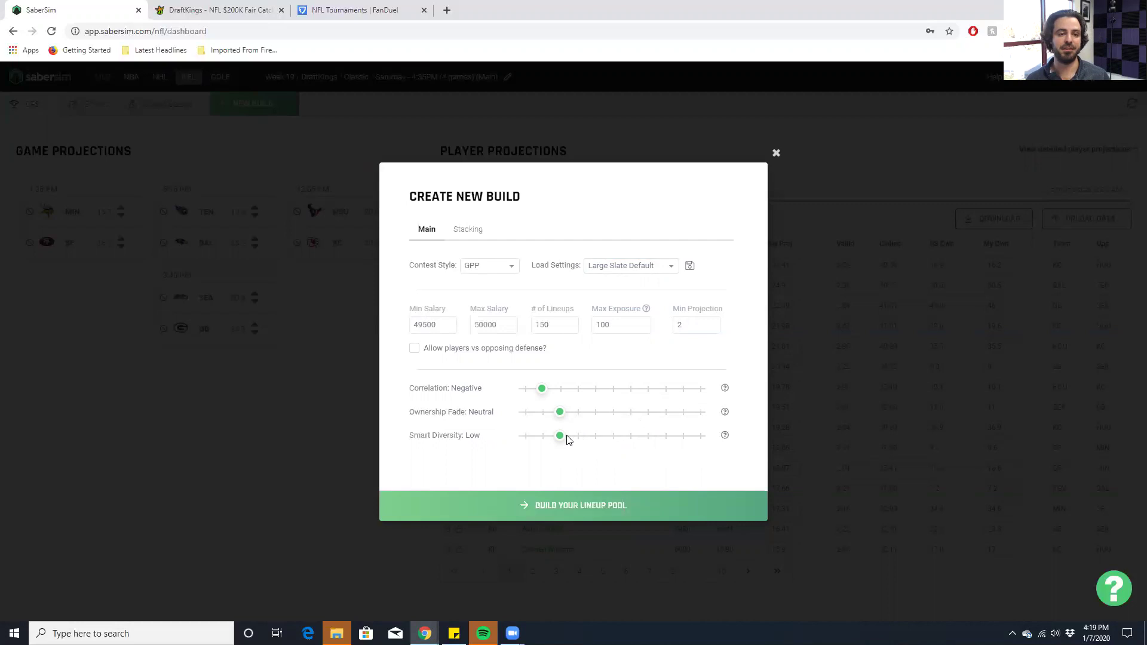
left_click_drag(542, 389, 650, 396)
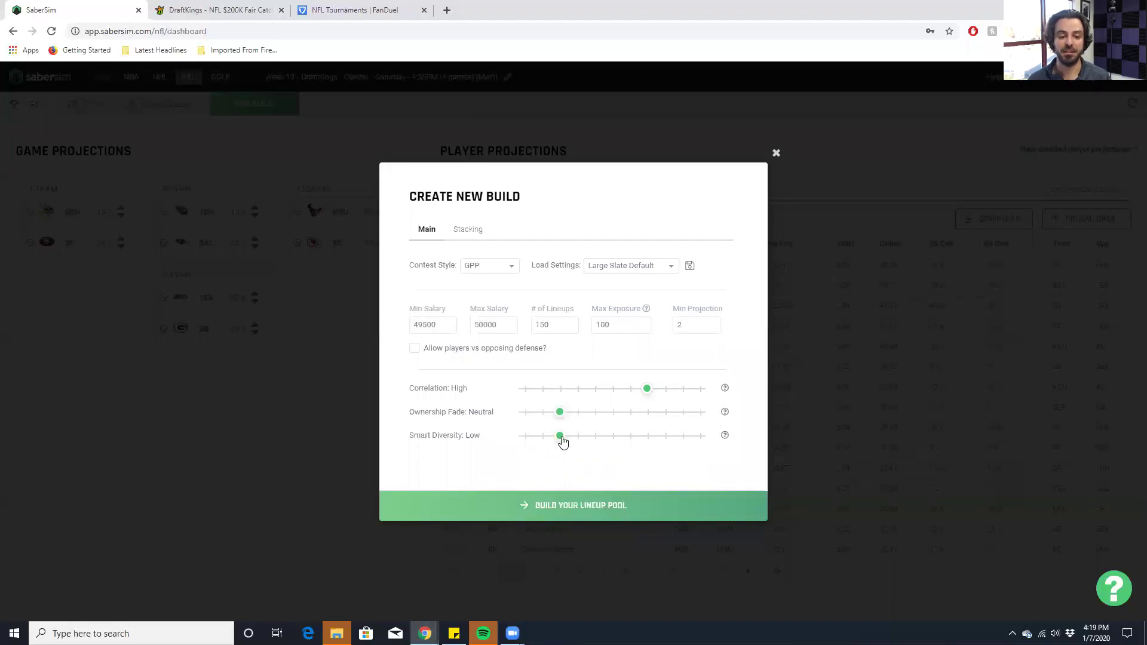
left_click_drag(560, 437, 669, 444)
left_click_drag(559, 412, 589, 416)
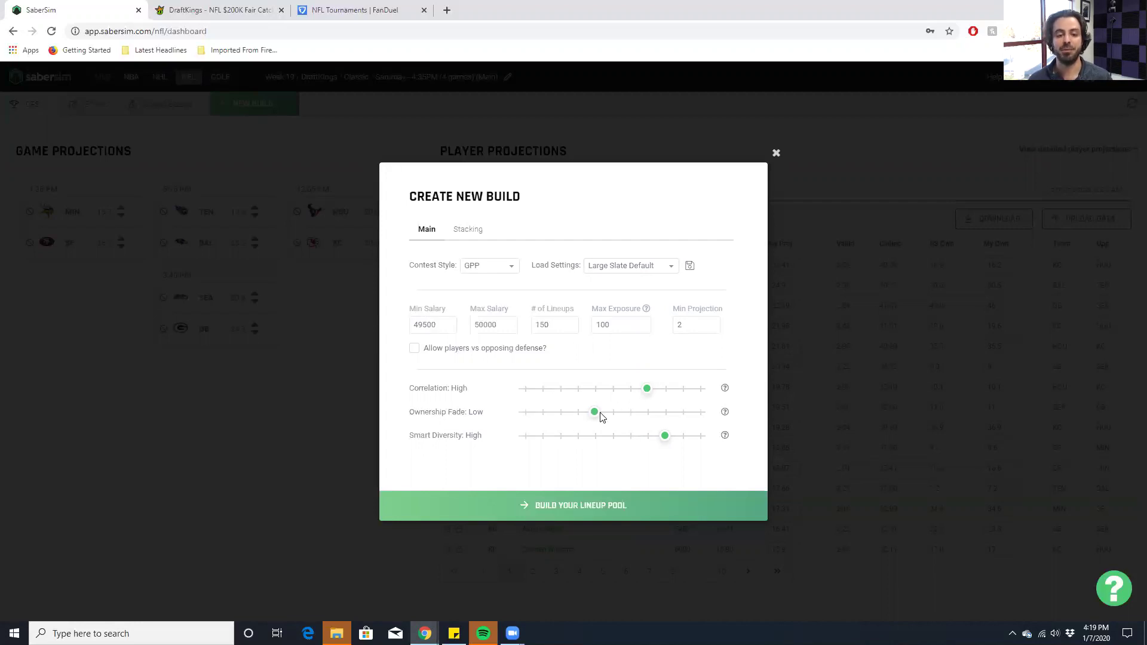
left_click_drag(602, 416, 613, 415)
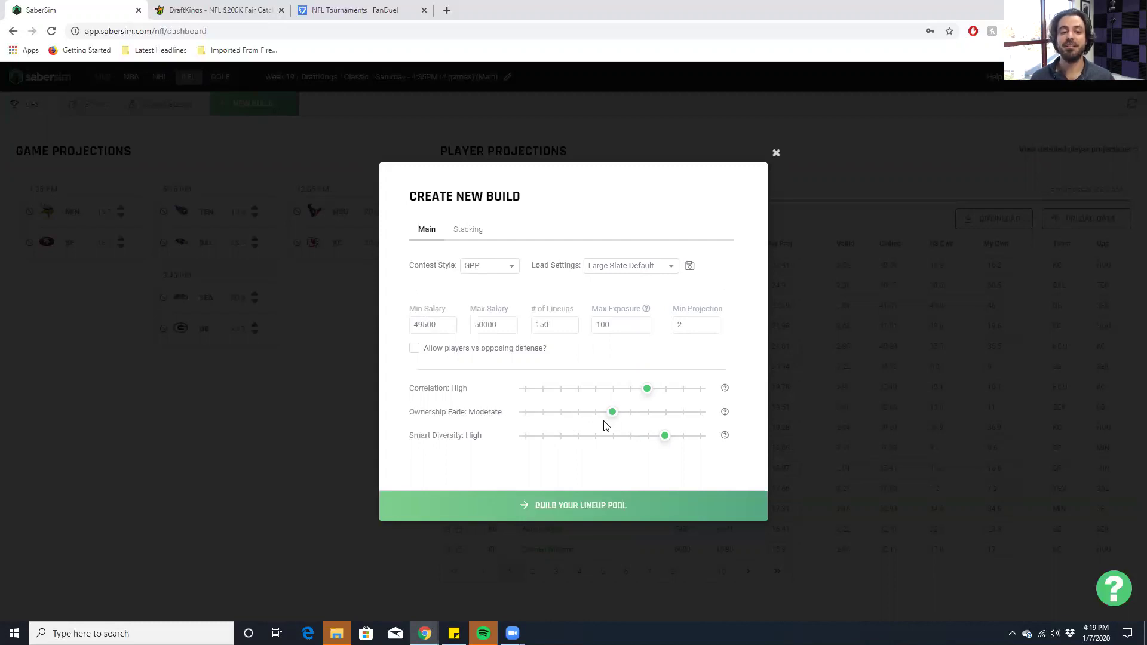
- Change minimum salary to 48500, raise Smart Diversity to Very High, and build the 150-lineup pool
left_click(422, 325)
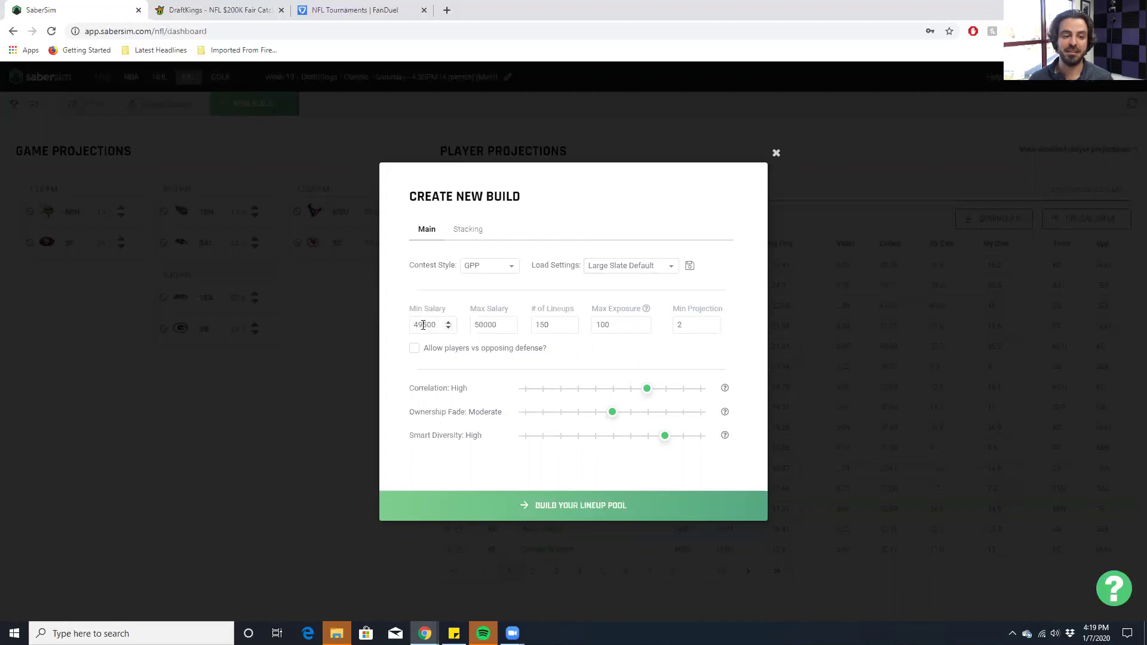
type("8")
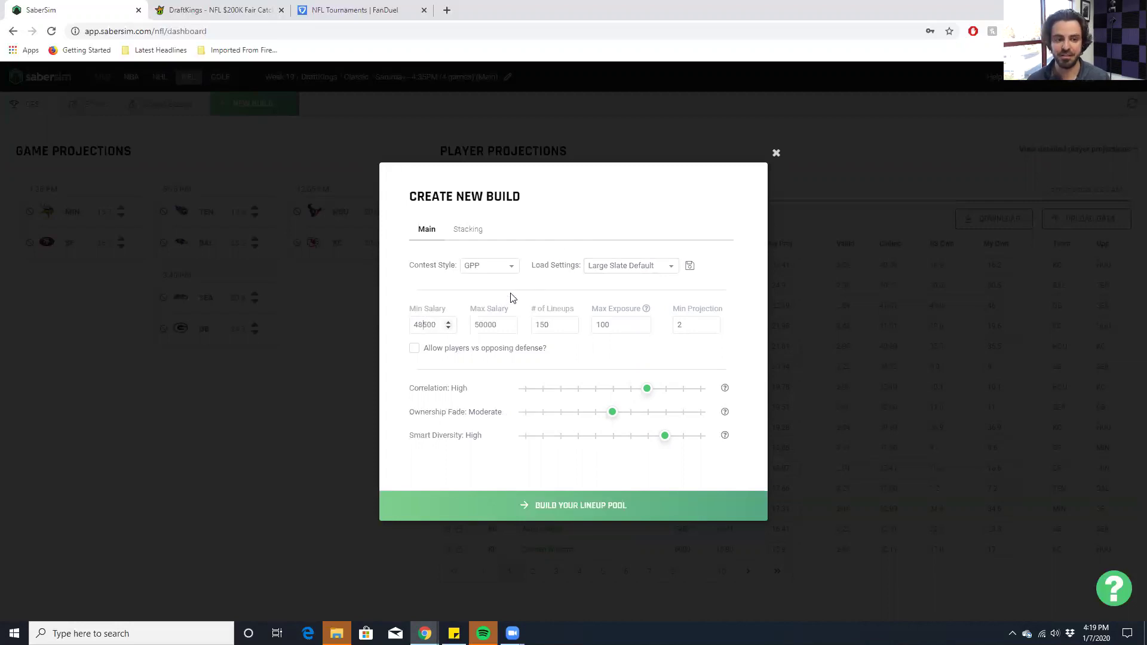
left_click(682, 436)
left_click(673, 509)
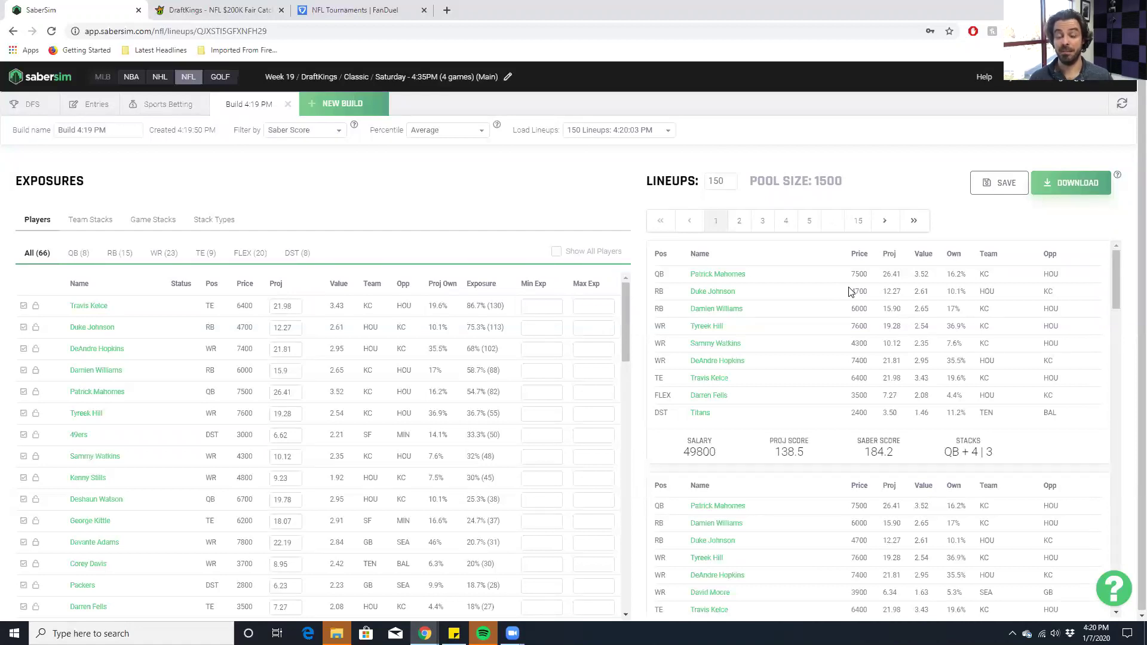
- Review the first lineup's Proj Score and Saber Score explanations in the finished build
mouse_move(805, 455)
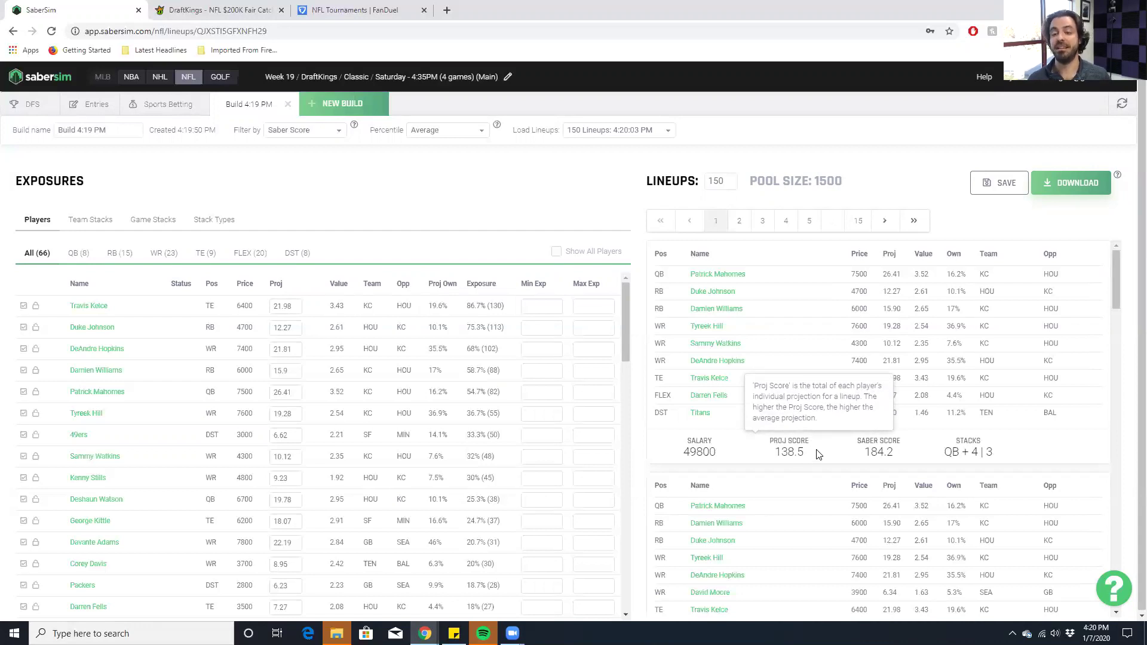
left_click_drag(816, 455, 771, 445)
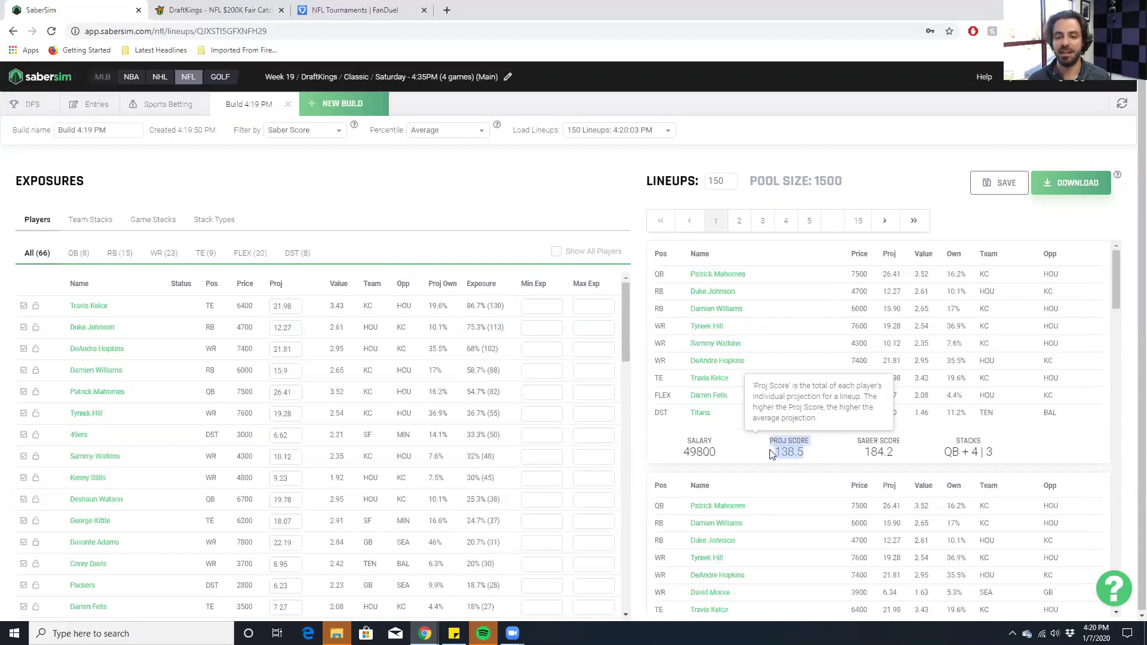
left_click(774, 447)
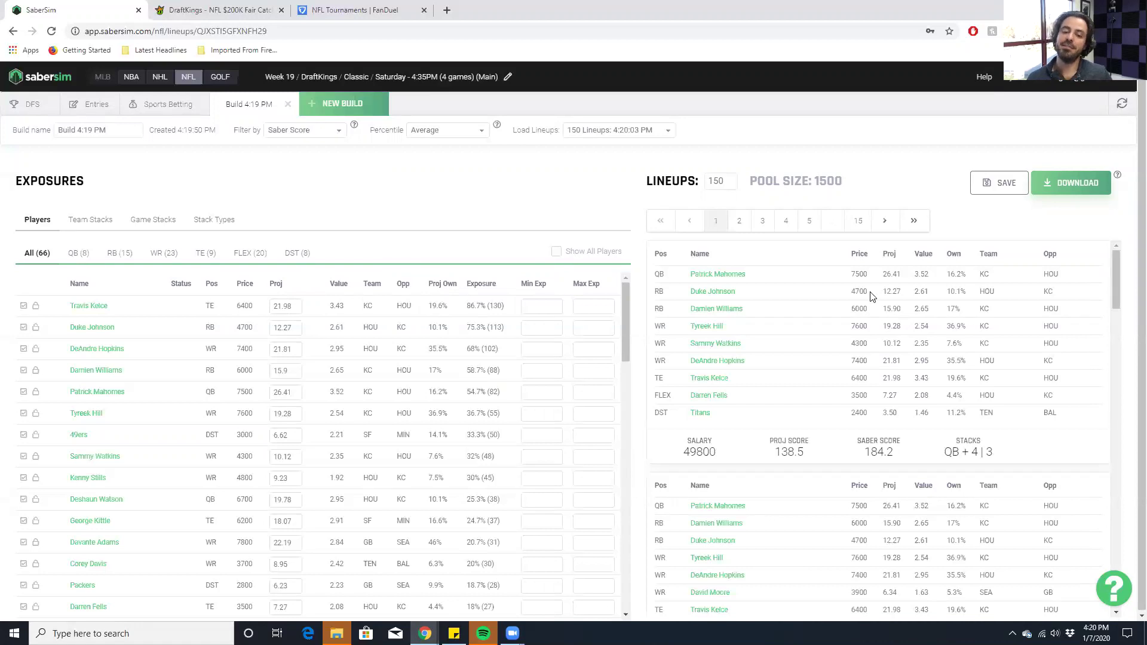
mouse_move(897, 457)
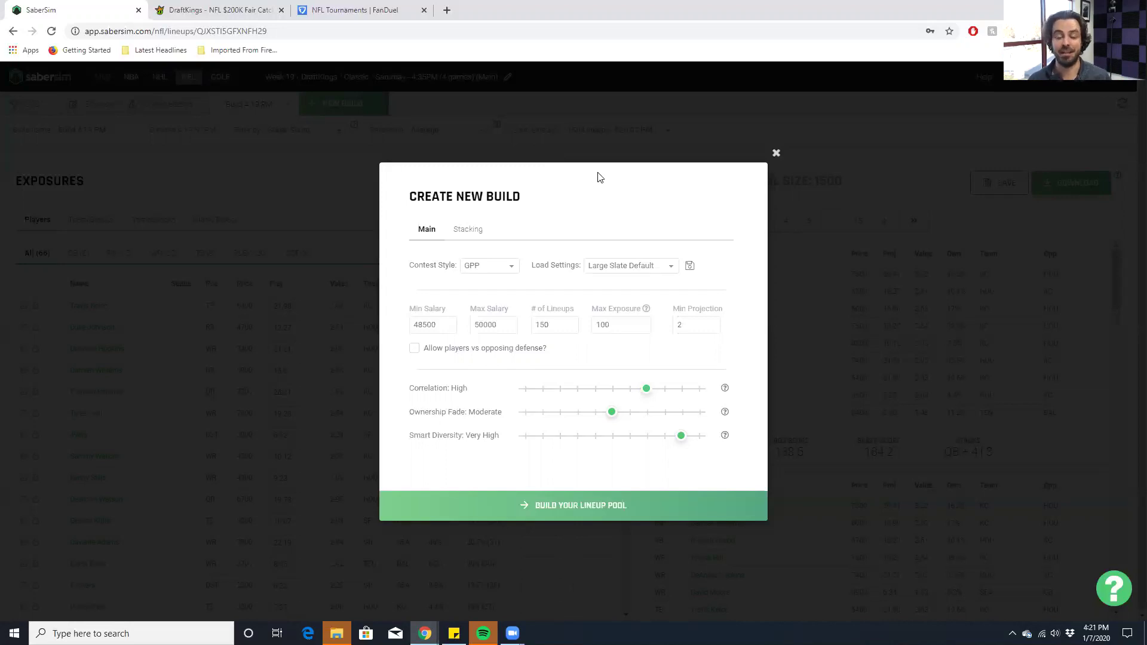
- Close, reopen, and close the Create New Build dialog to return to the 150-lineup results
left_click(776, 153)
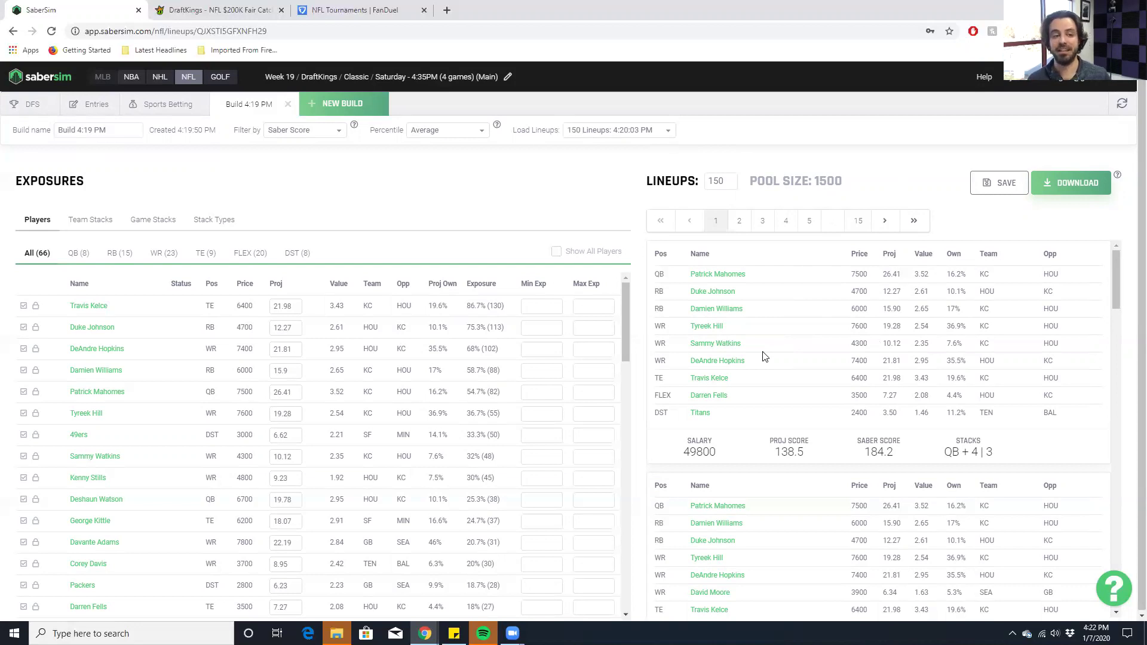
left_click(374, 105)
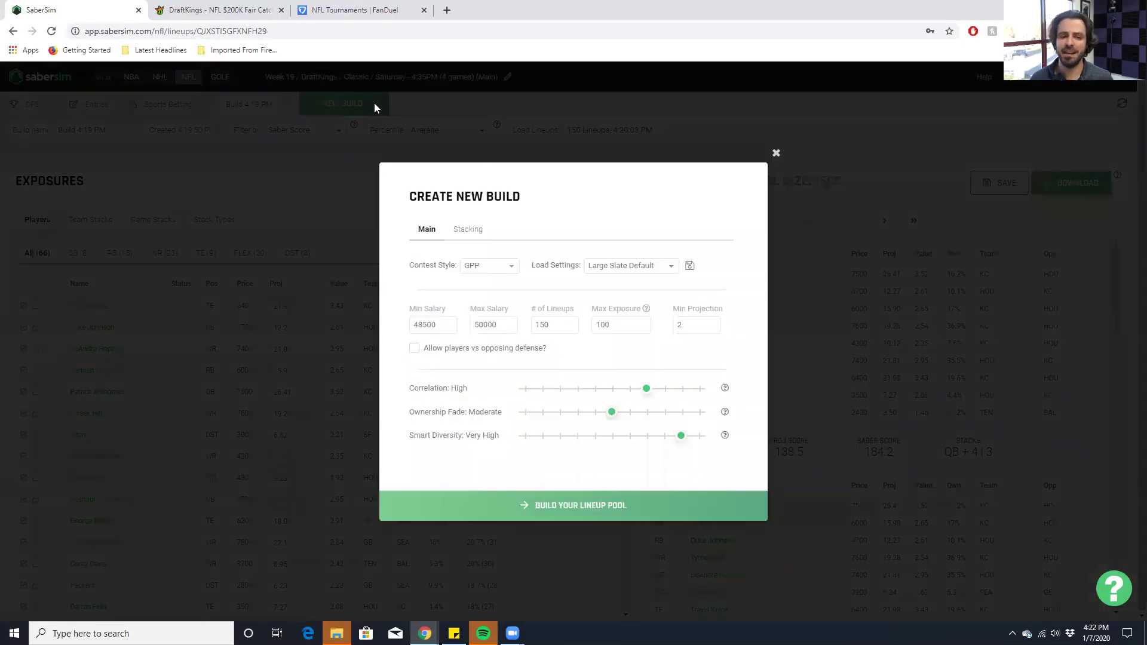
left_click(776, 155)
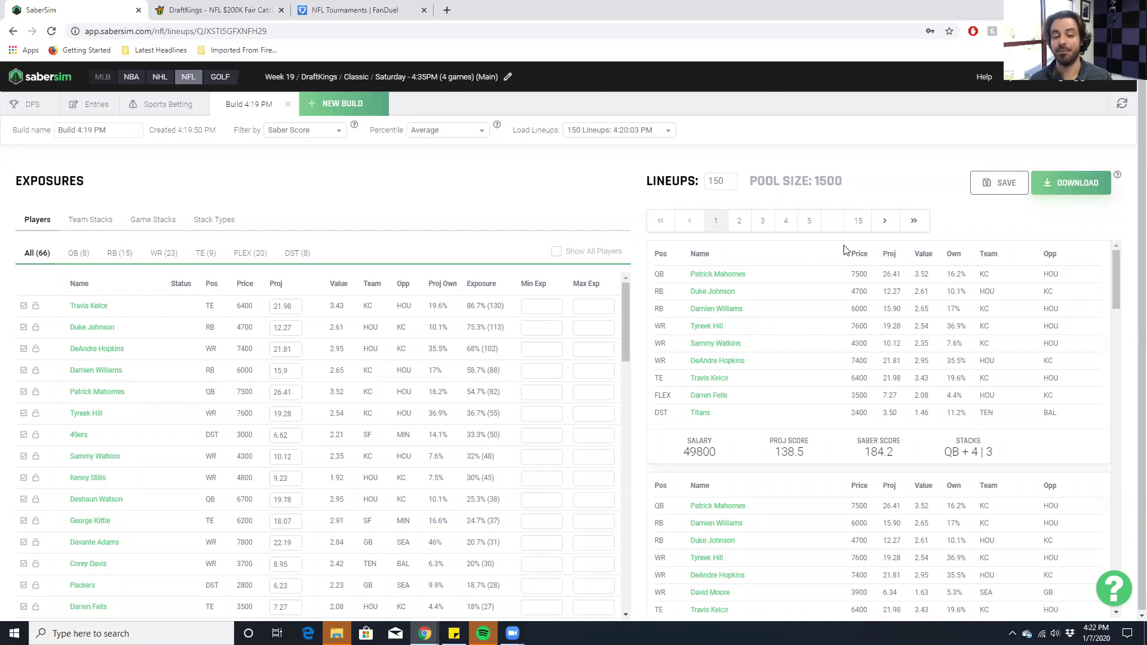
scroll(845, 370, "down", 2)
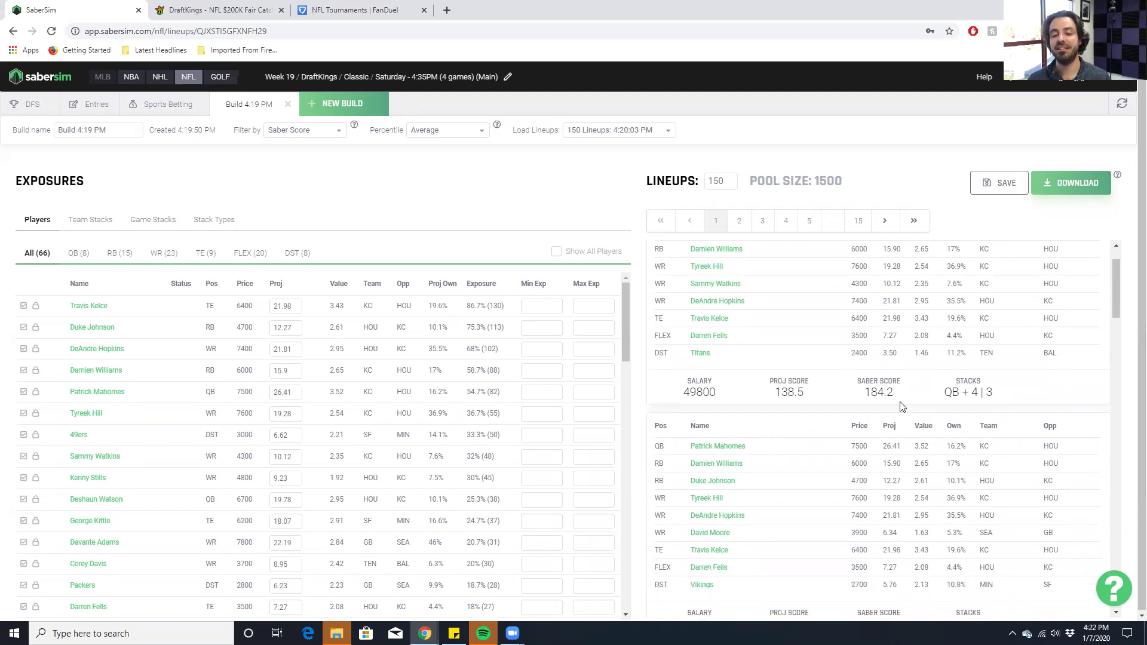
scroll(902, 382, "down", 1)
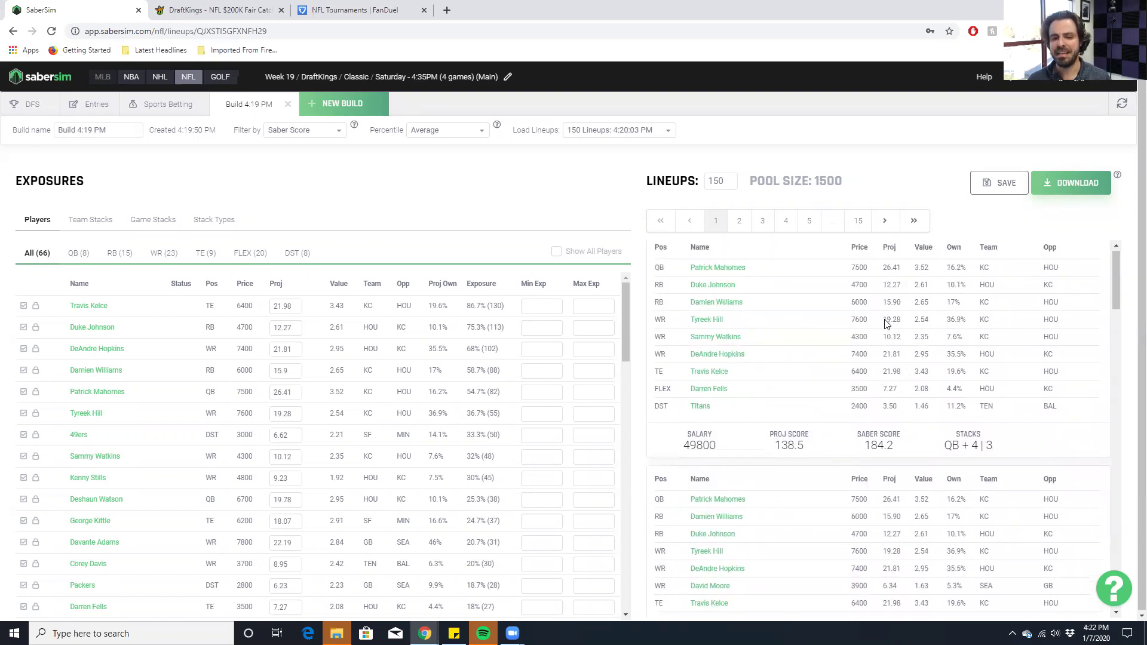
scroll(902, 365, "down", 5)
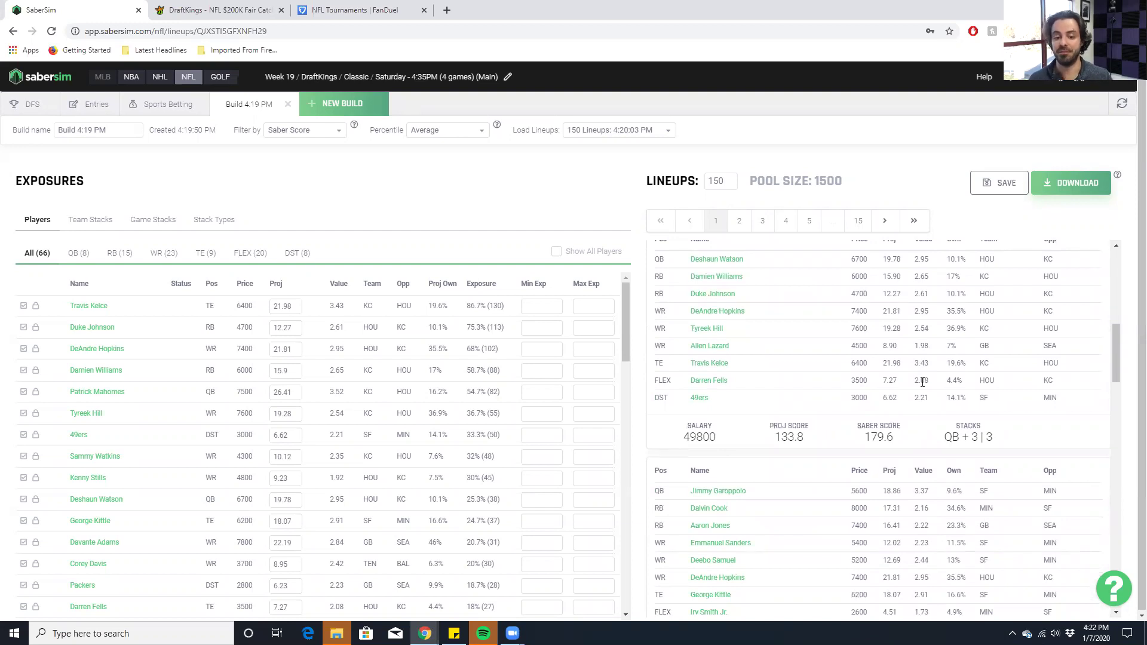
scroll(923, 385, "down", 1)
scroll(949, 456, "up", 2)
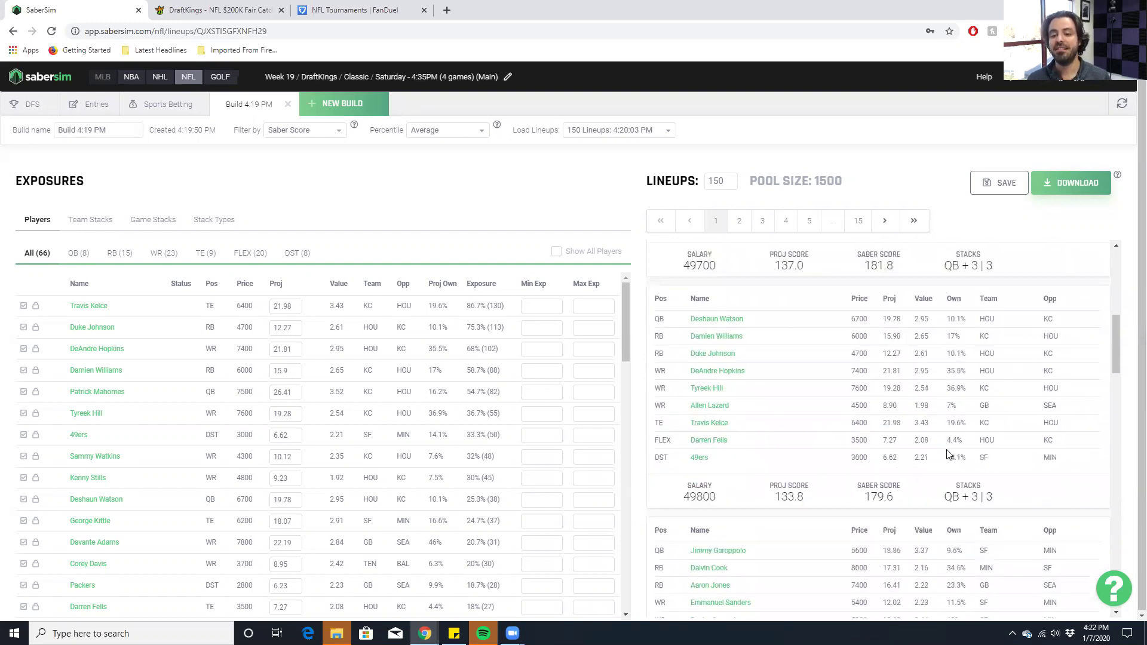
scroll(903, 390, "down", 4)
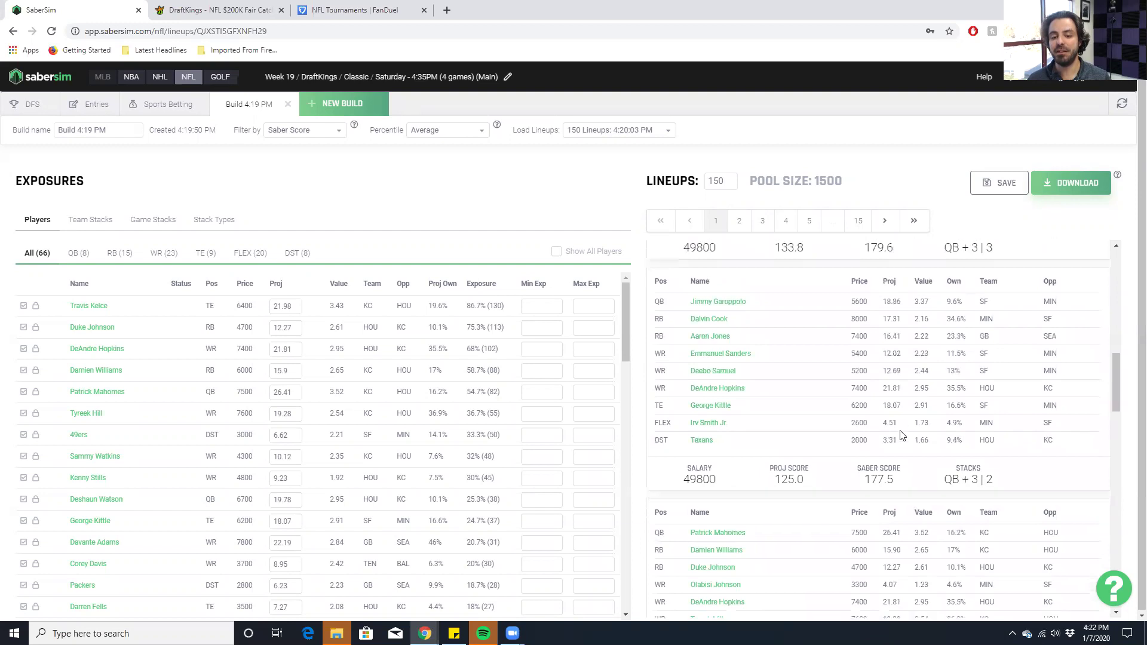
scroll(903, 435, "down", 3)
scroll(898, 429, "up", 5)
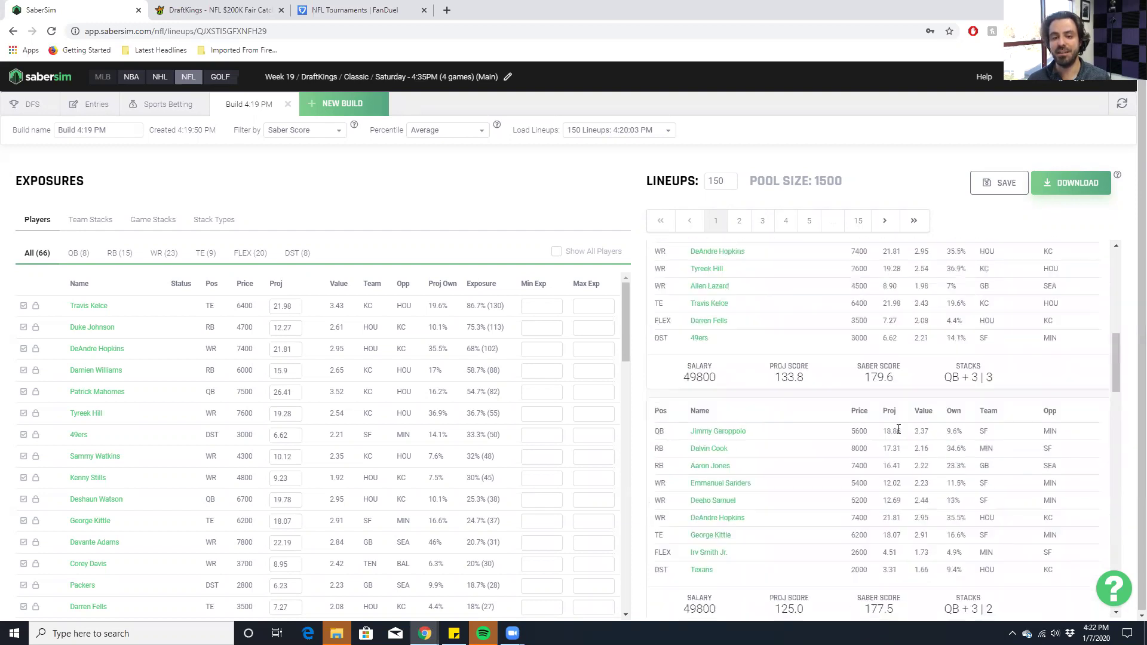
scroll(899, 429, "down", 2)
scroll(872, 472, "up", 1)
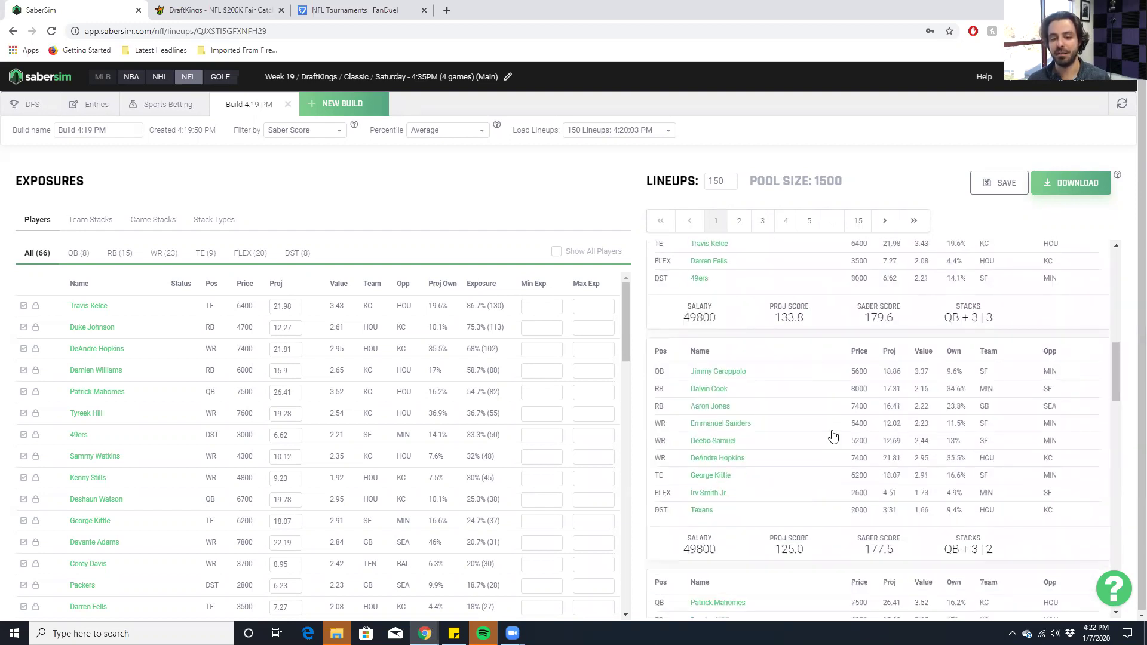
scroll(834, 436, "down", 2)
mouse_move(794, 431)
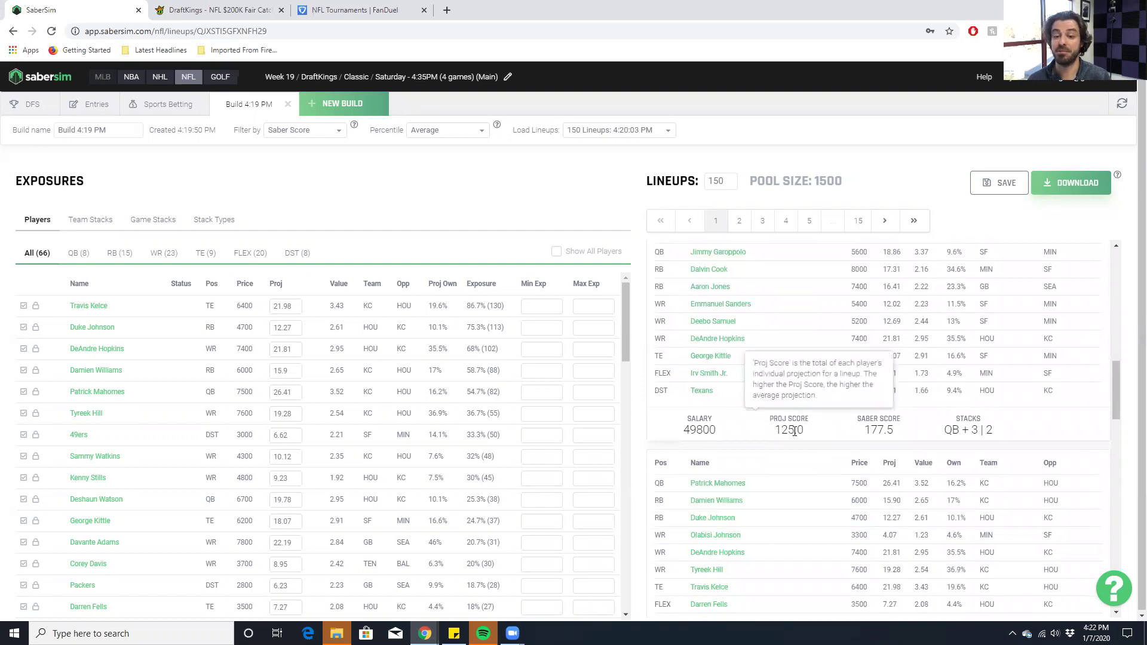
scroll(884, 429, "up", 7)
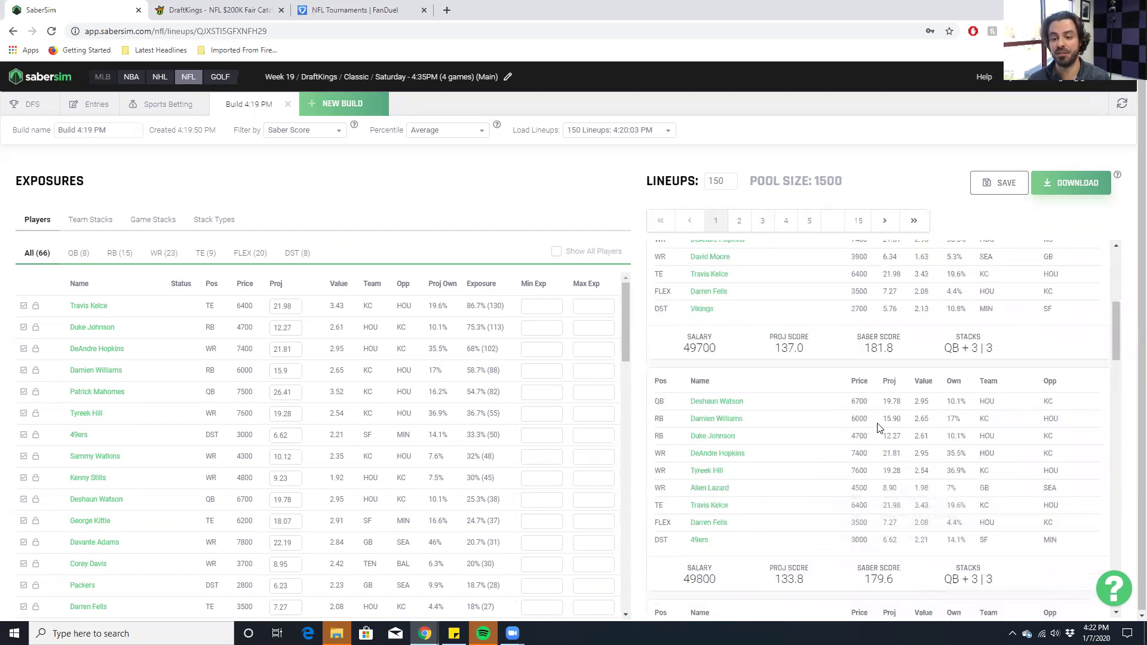
scroll(902, 428, "down", 5)
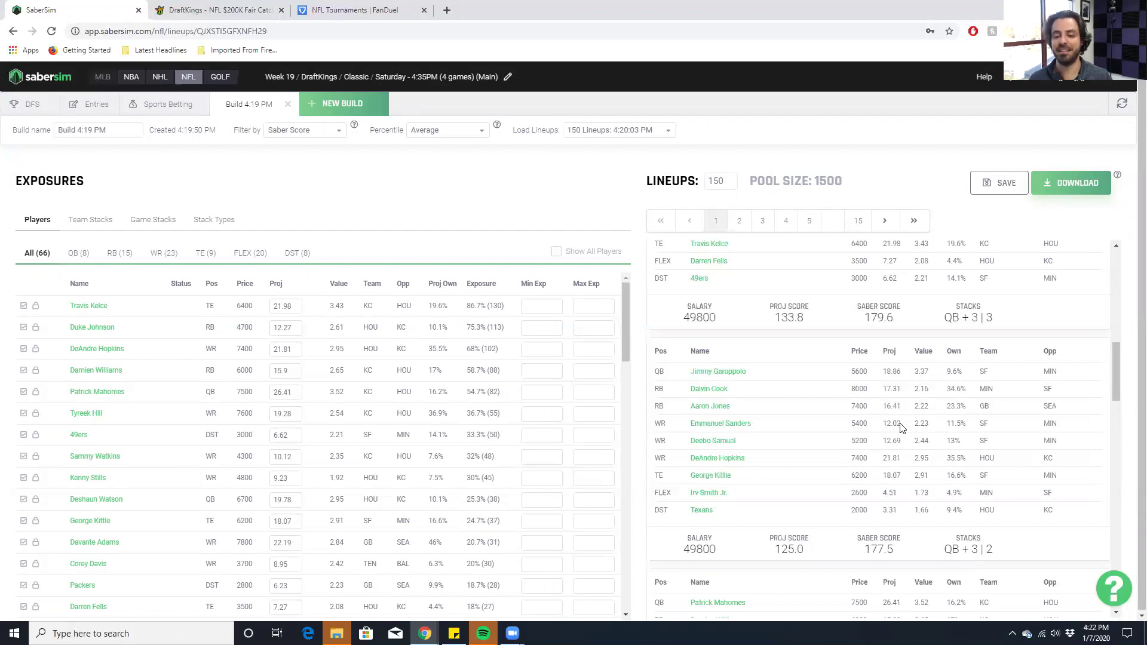
scroll(936, 515, "down", 5)
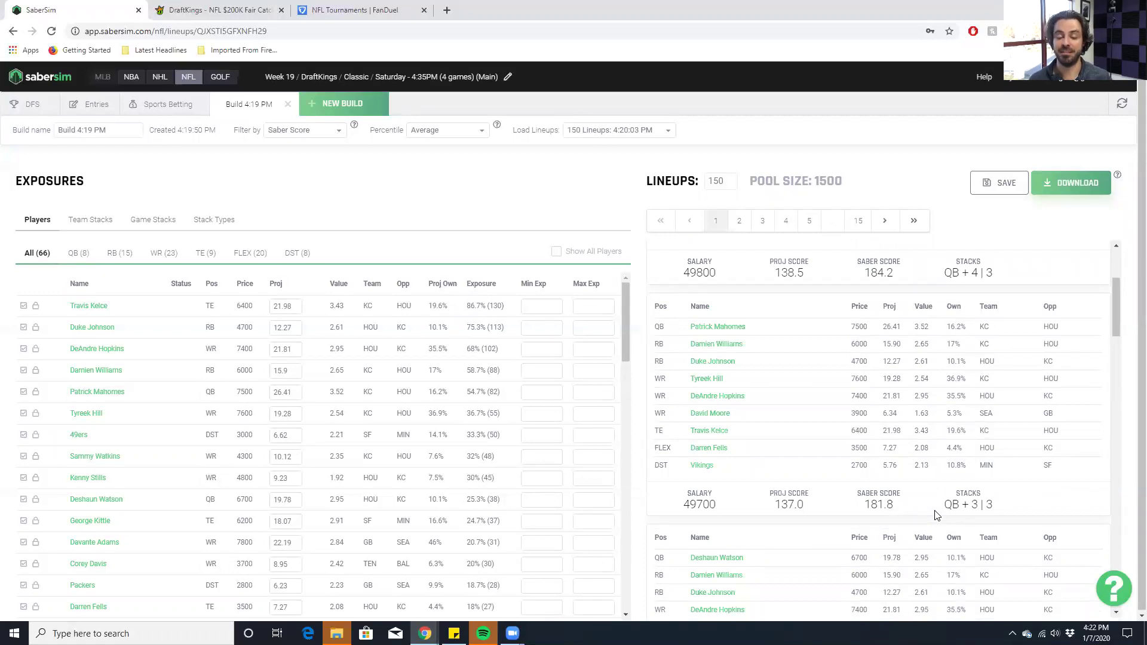
scroll(936, 490, "up", 3)
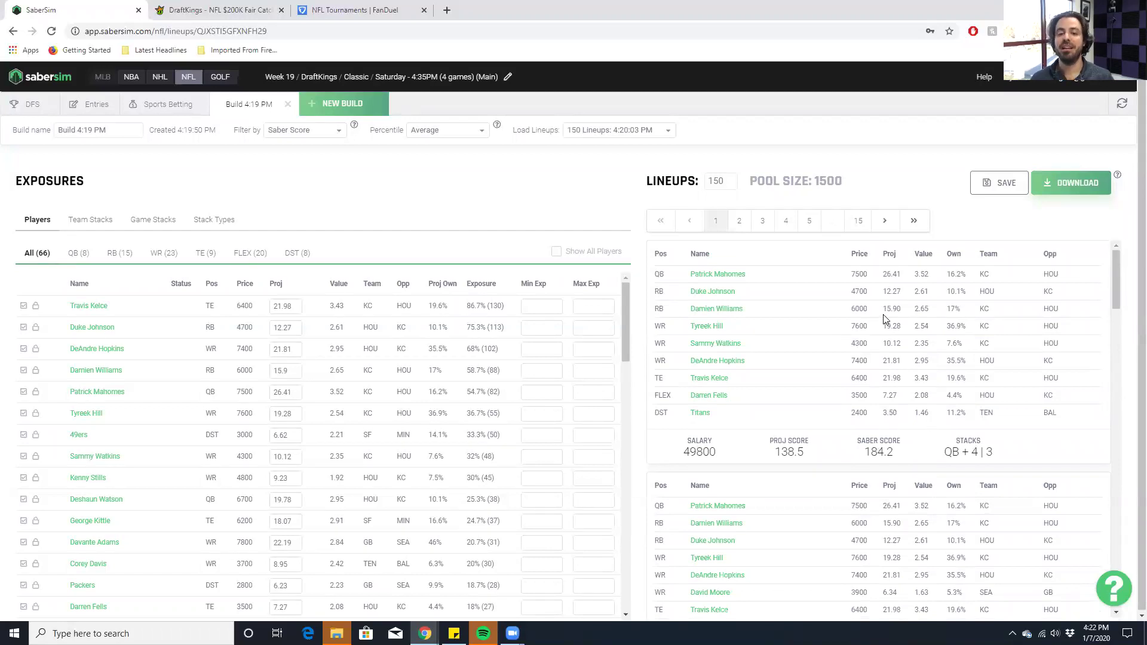
scroll(896, 346, "down", 2)
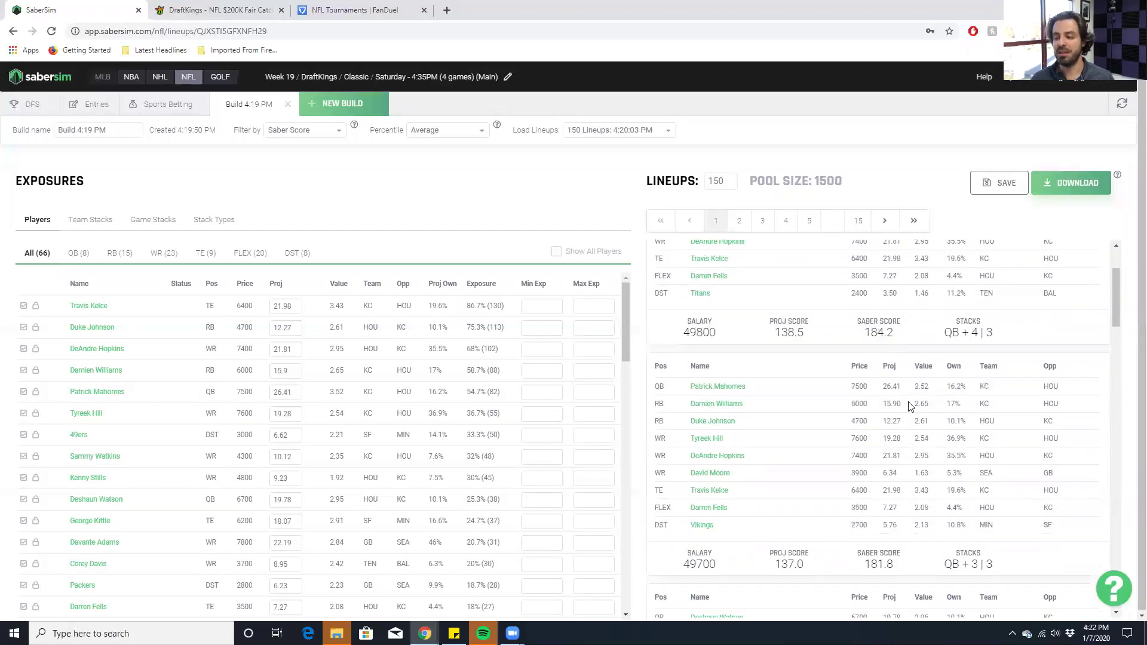
scroll(910, 401, "down", 1)
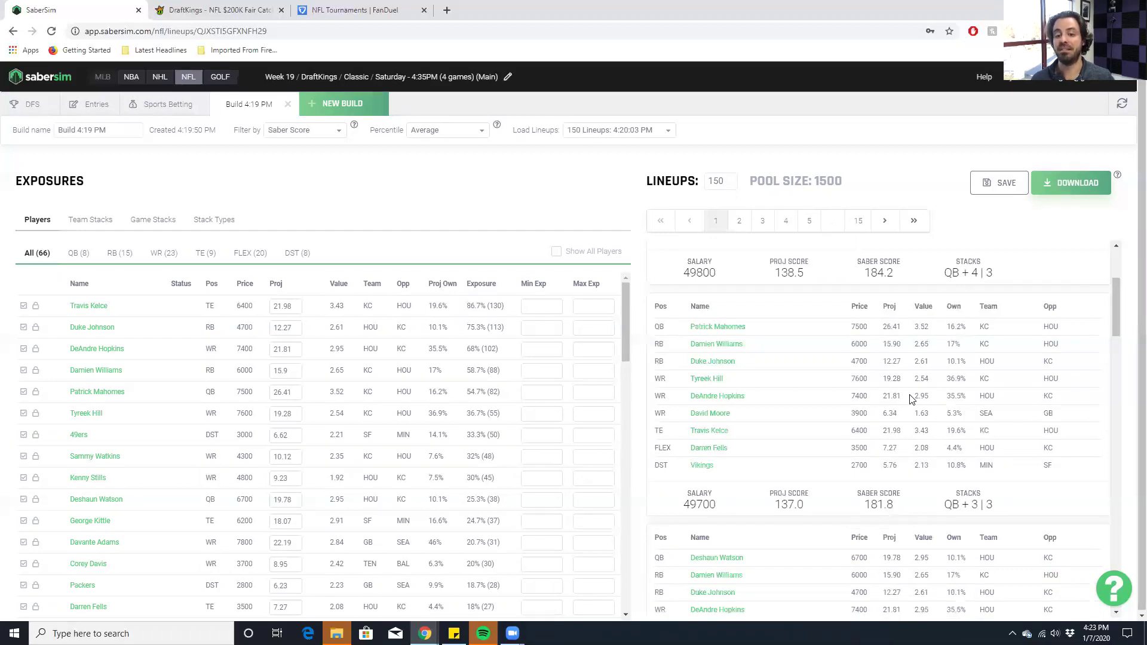
scroll(912, 399, "down", 3)
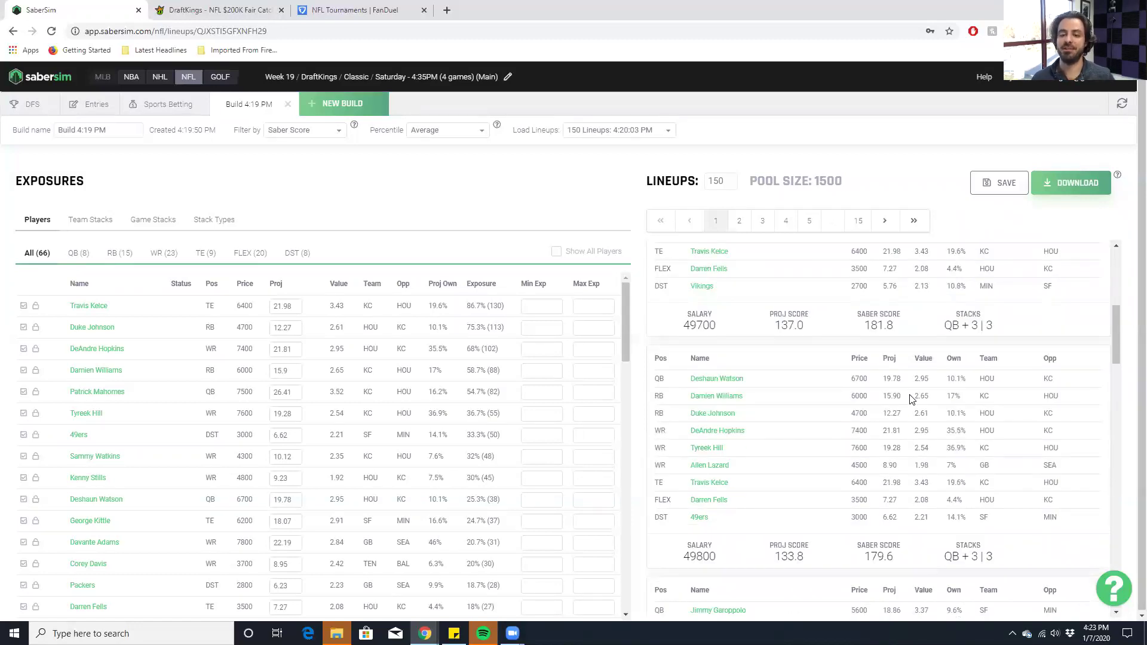
scroll(911, 394, "up", 5)
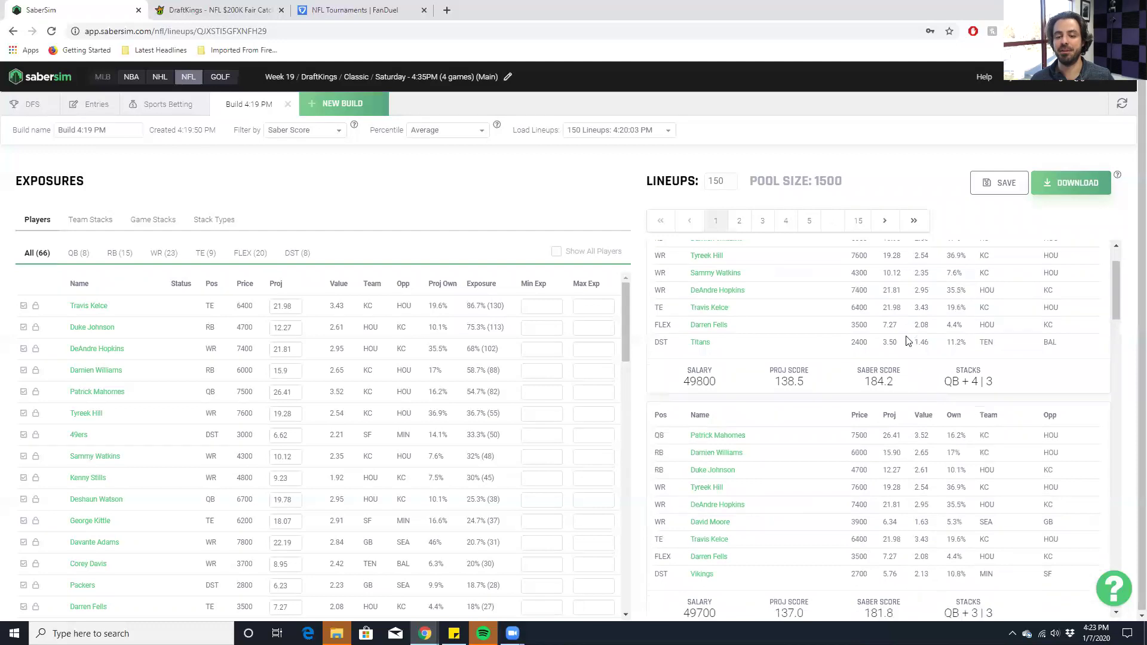
scroll(908, 340, "down", 5)
scroll(954, 428, "down", 5)
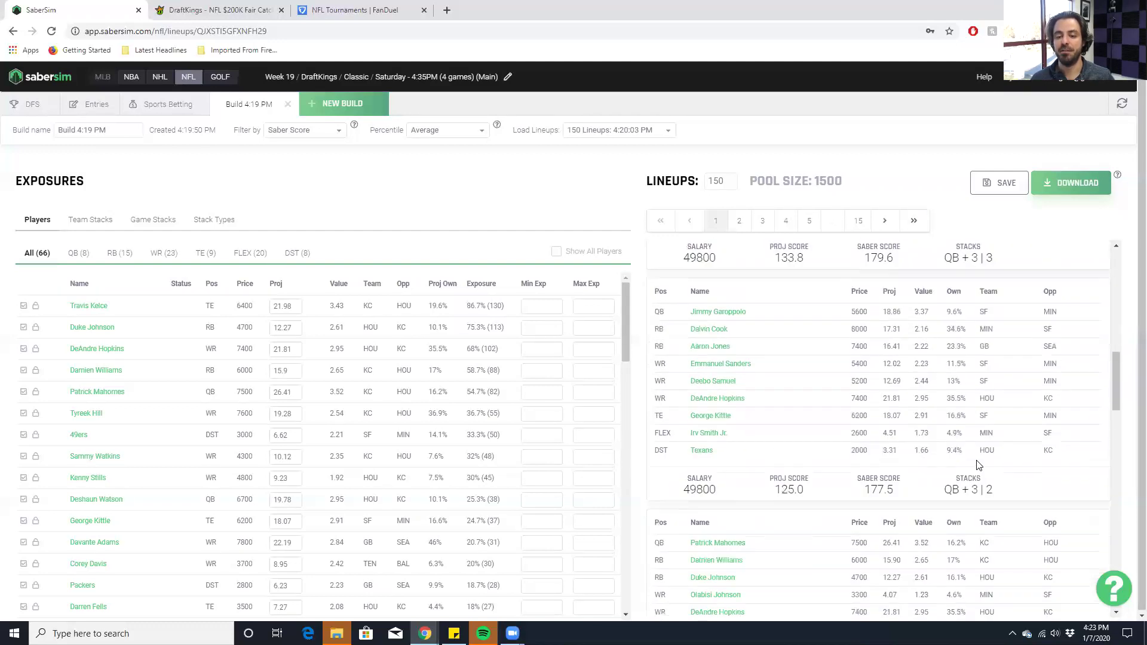
scroll(976, 442, "up", 10)
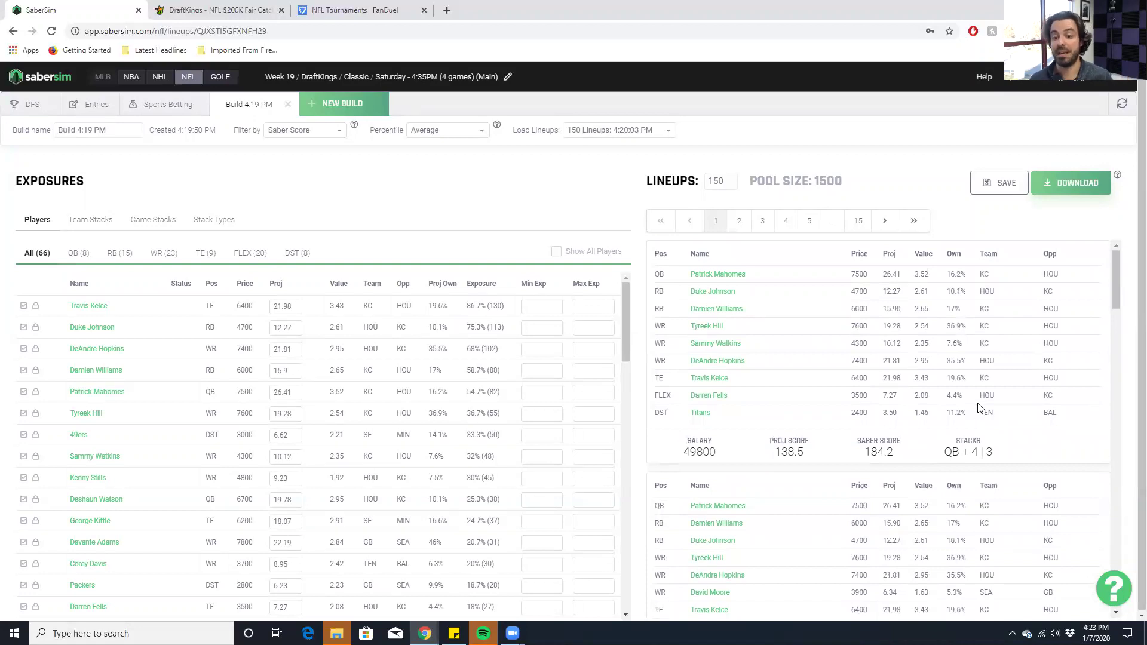
scroll(978, 427, "down", 6)
scroll(980, 417, "down", 1)
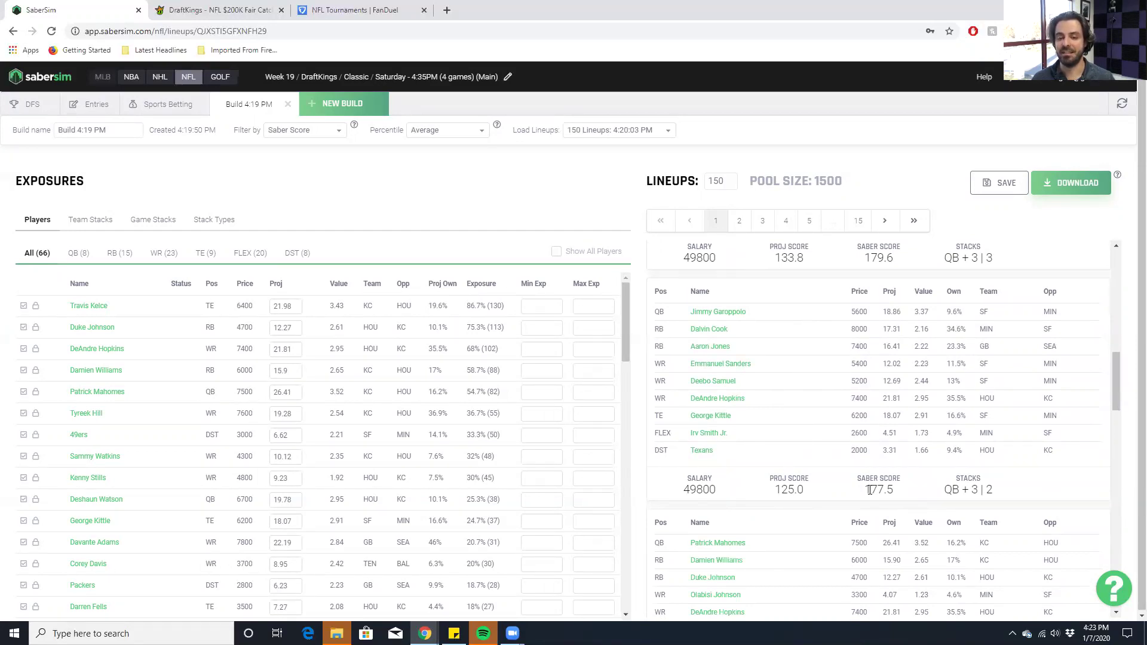
scroll(858, 501, "down", 5)
scroll(777, 443, "up", 4)
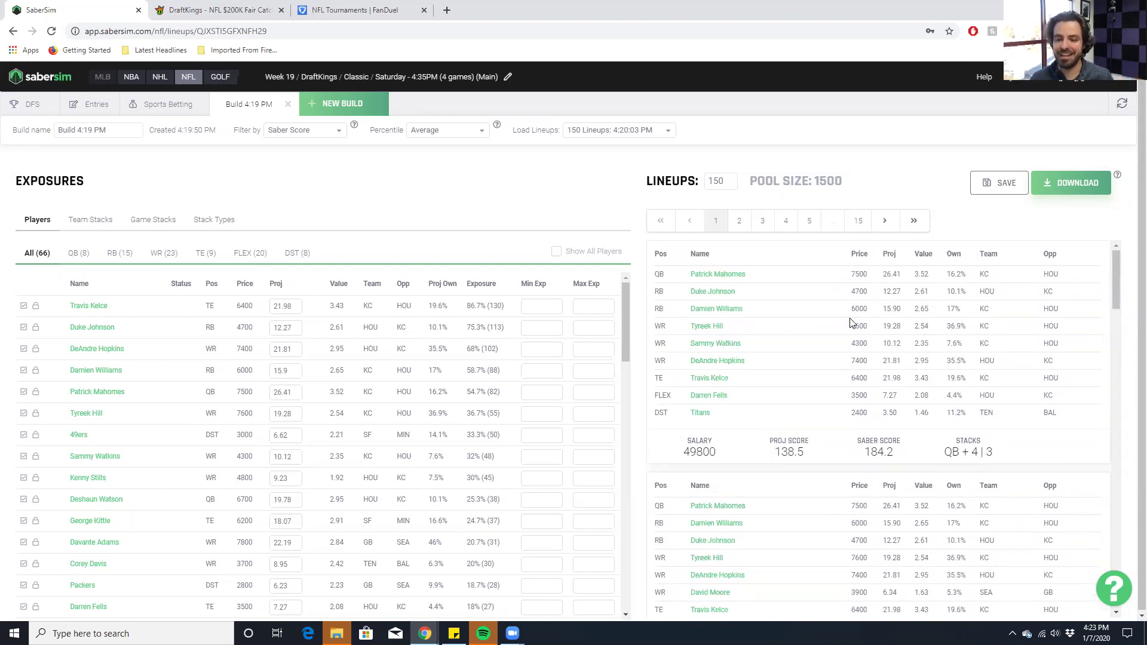
scroll(866, 448, "down", 2)
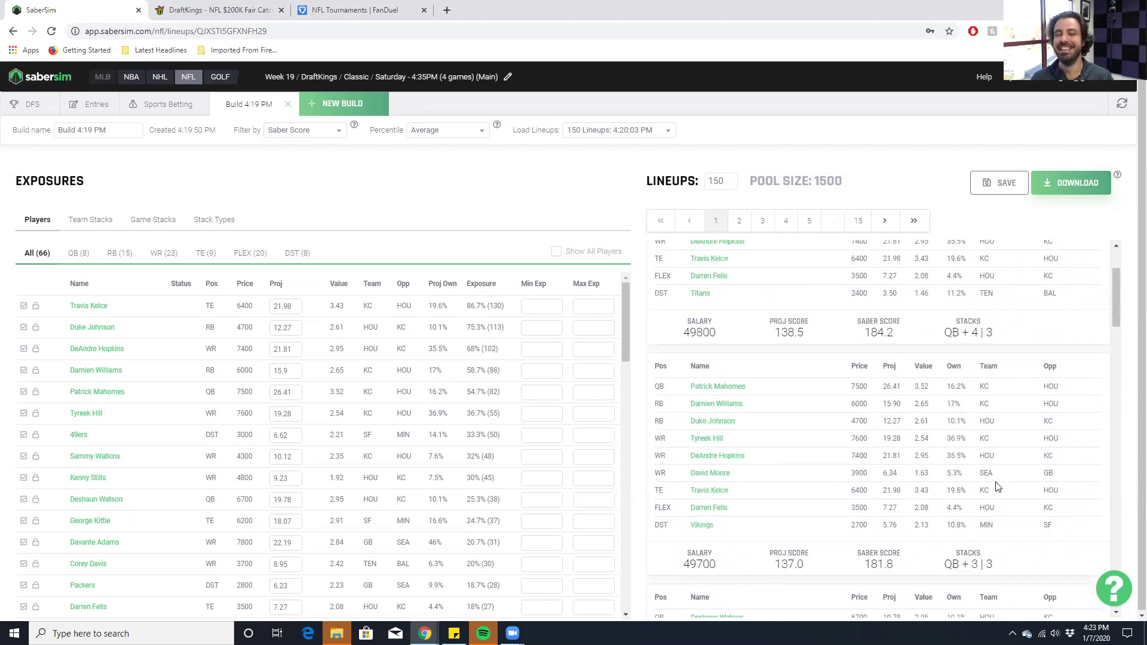
scroll(995, 478, "down", 2)
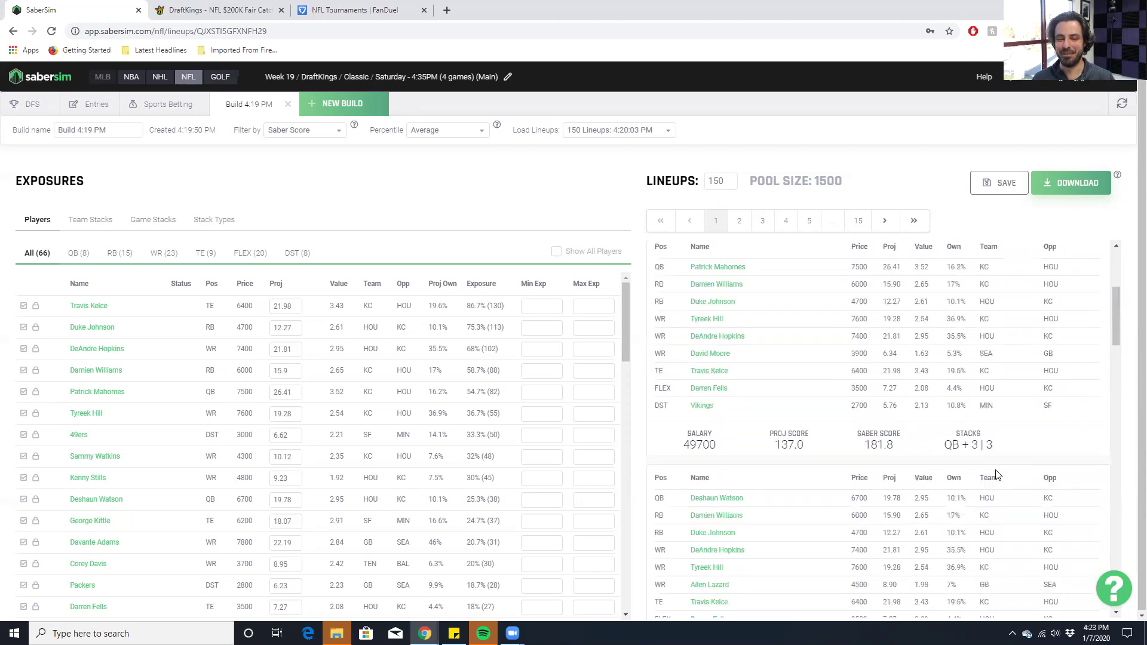
scroll(1004, 499, "down", 3)
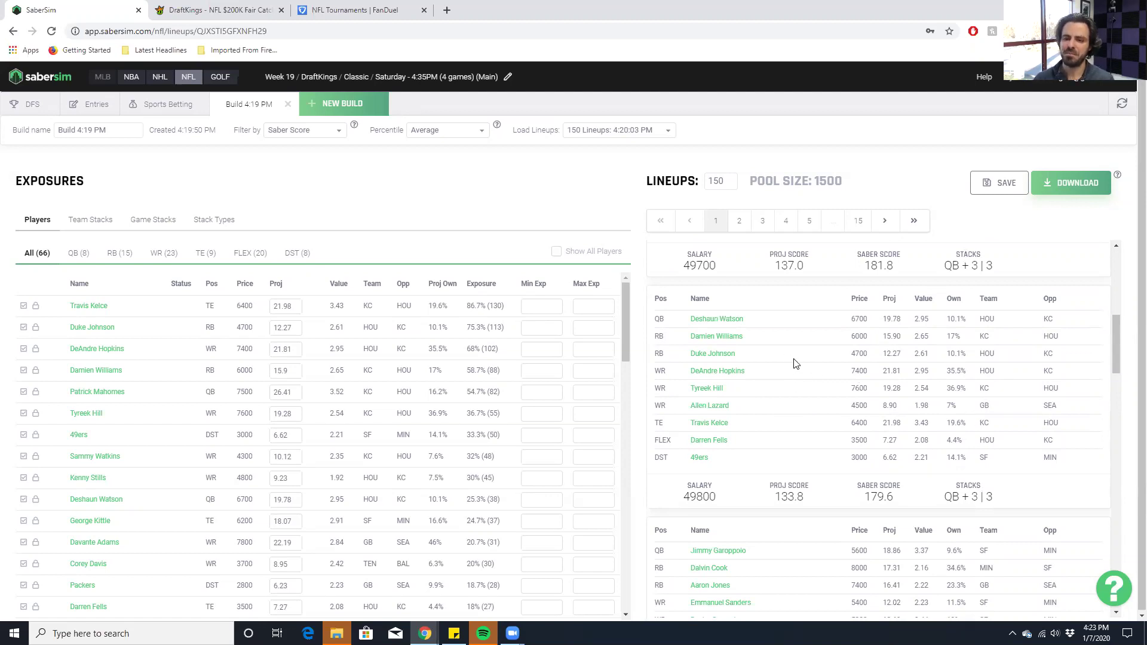
scroll(794, 371, "up", 3)
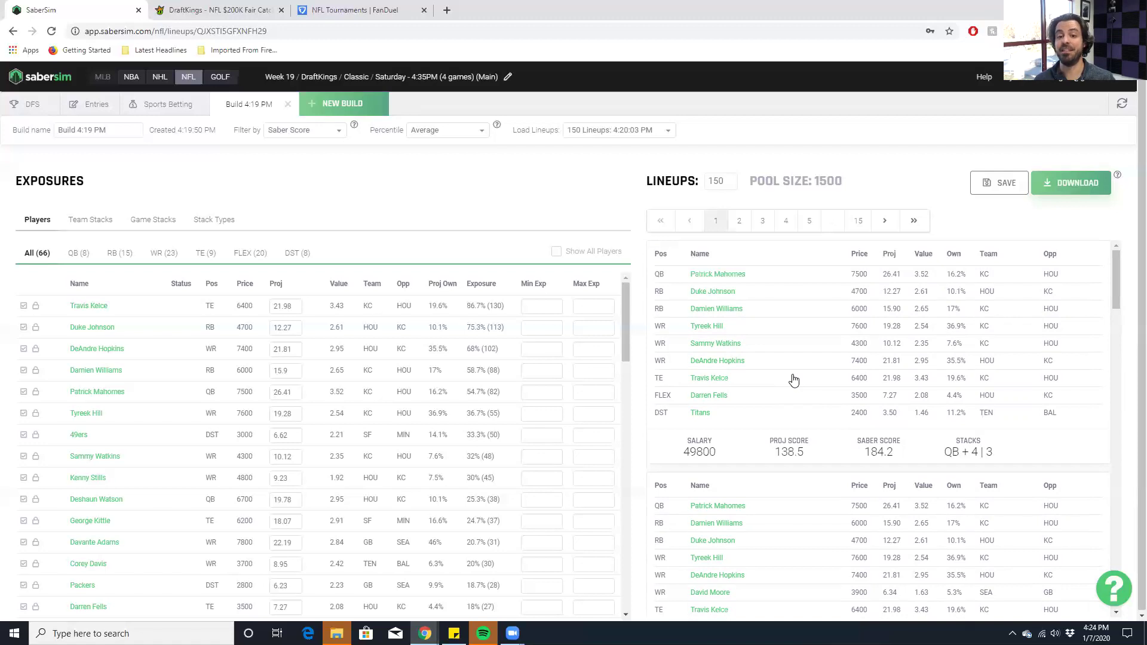
scroll(794, 380, "down", 3)
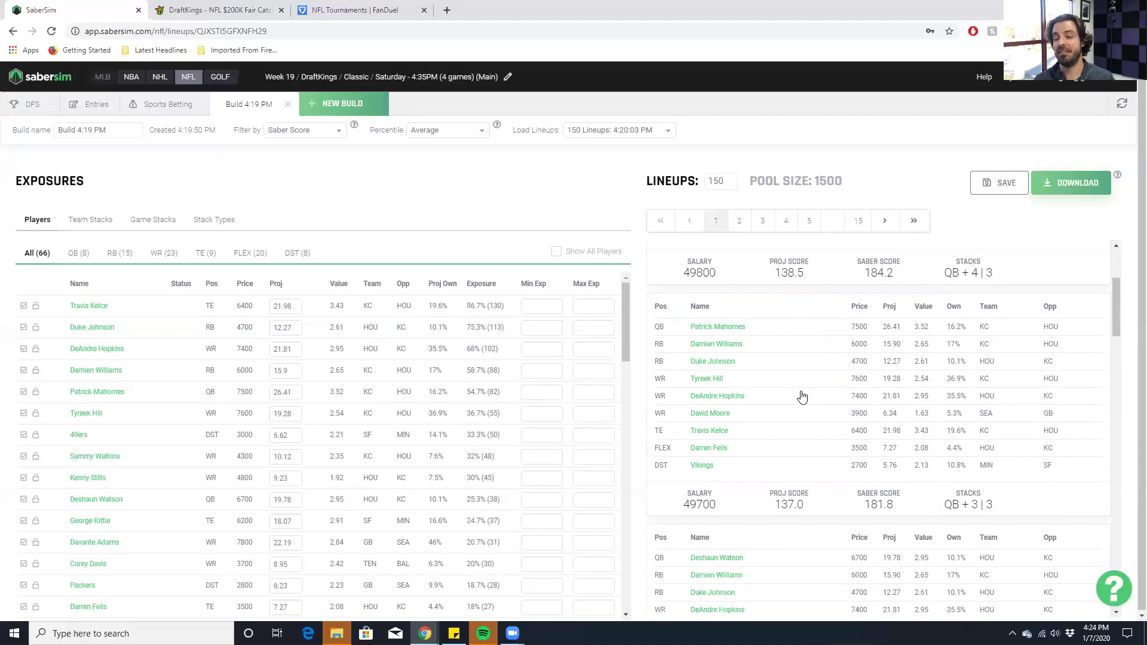
scroll(822, 376, "up", 3)
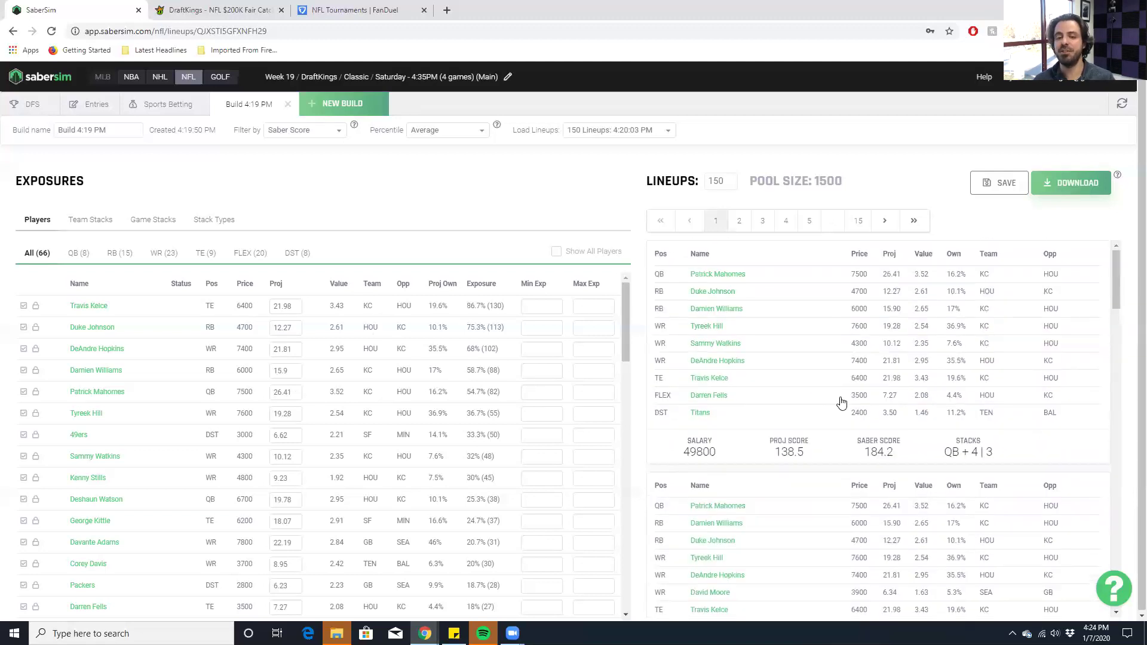
scroll(841, 403, "down", 4)
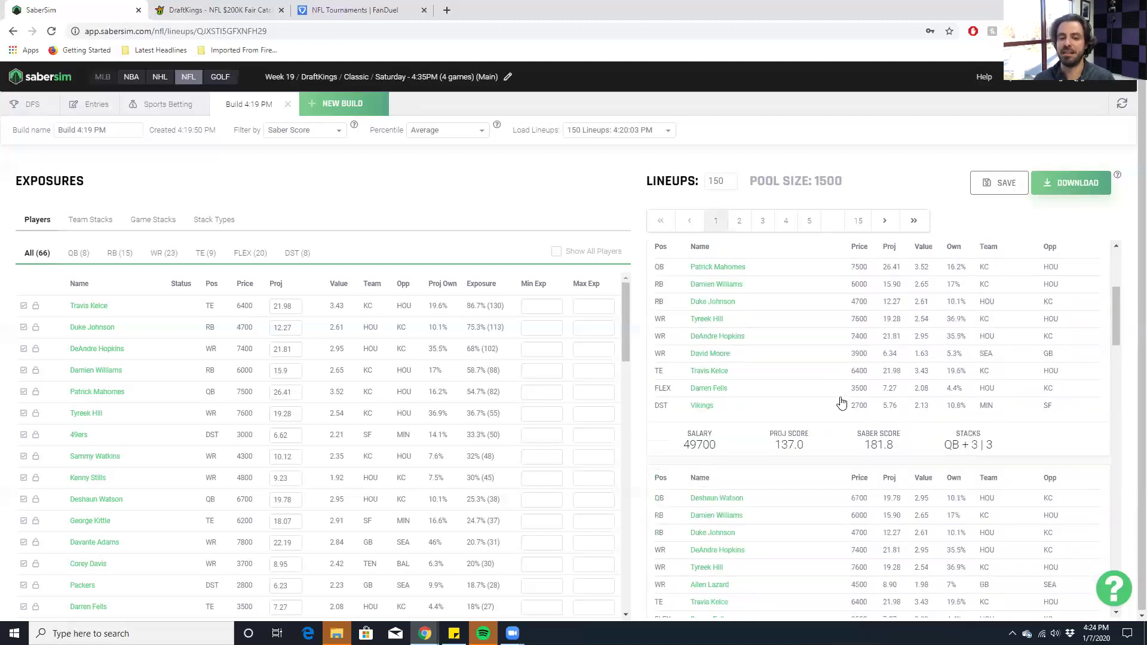